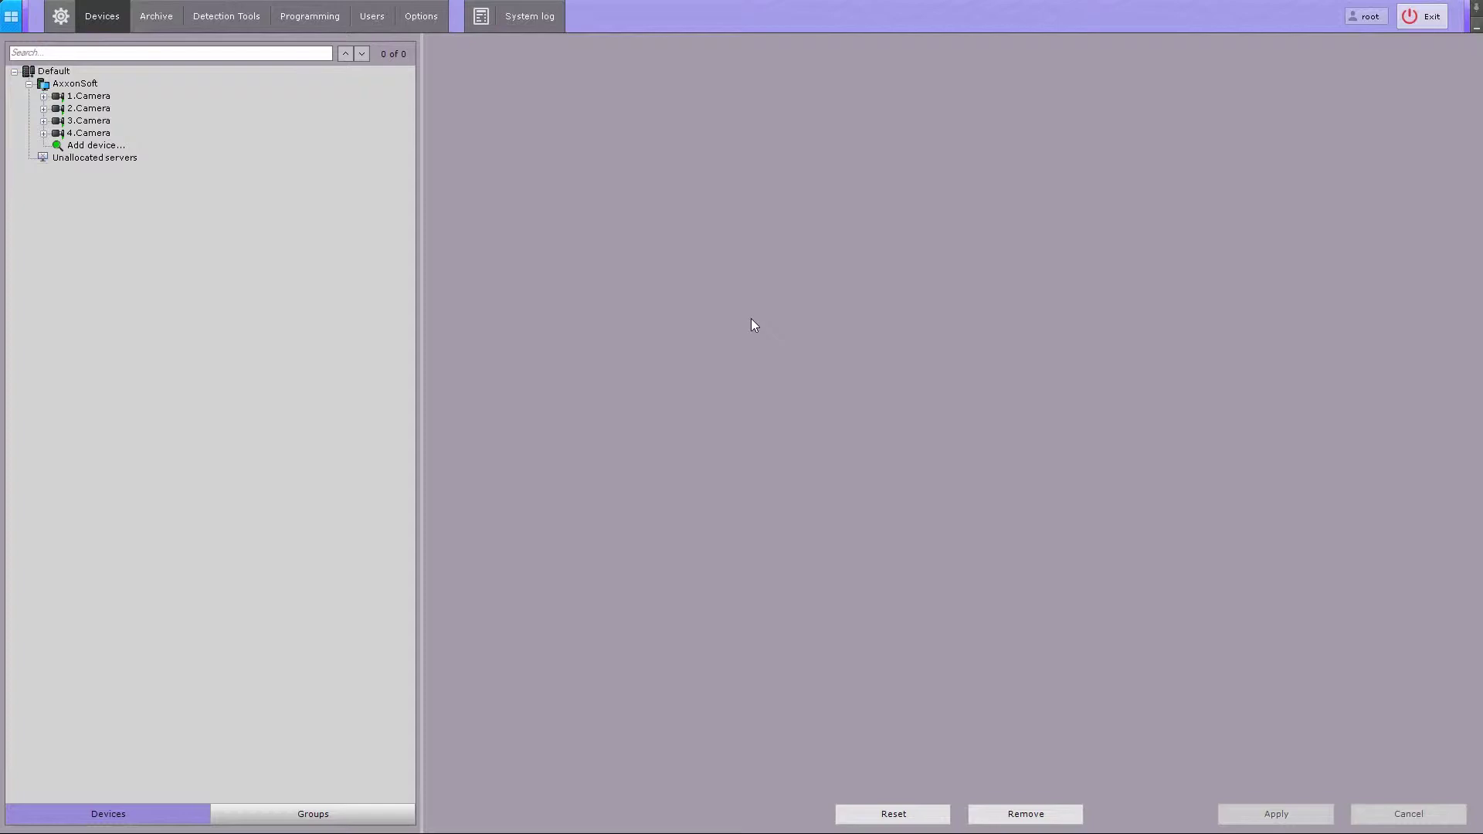
# - Open the Users settings and show the admin role's permissions after briefly viewing the root user
pyautogui.click(367, 24)
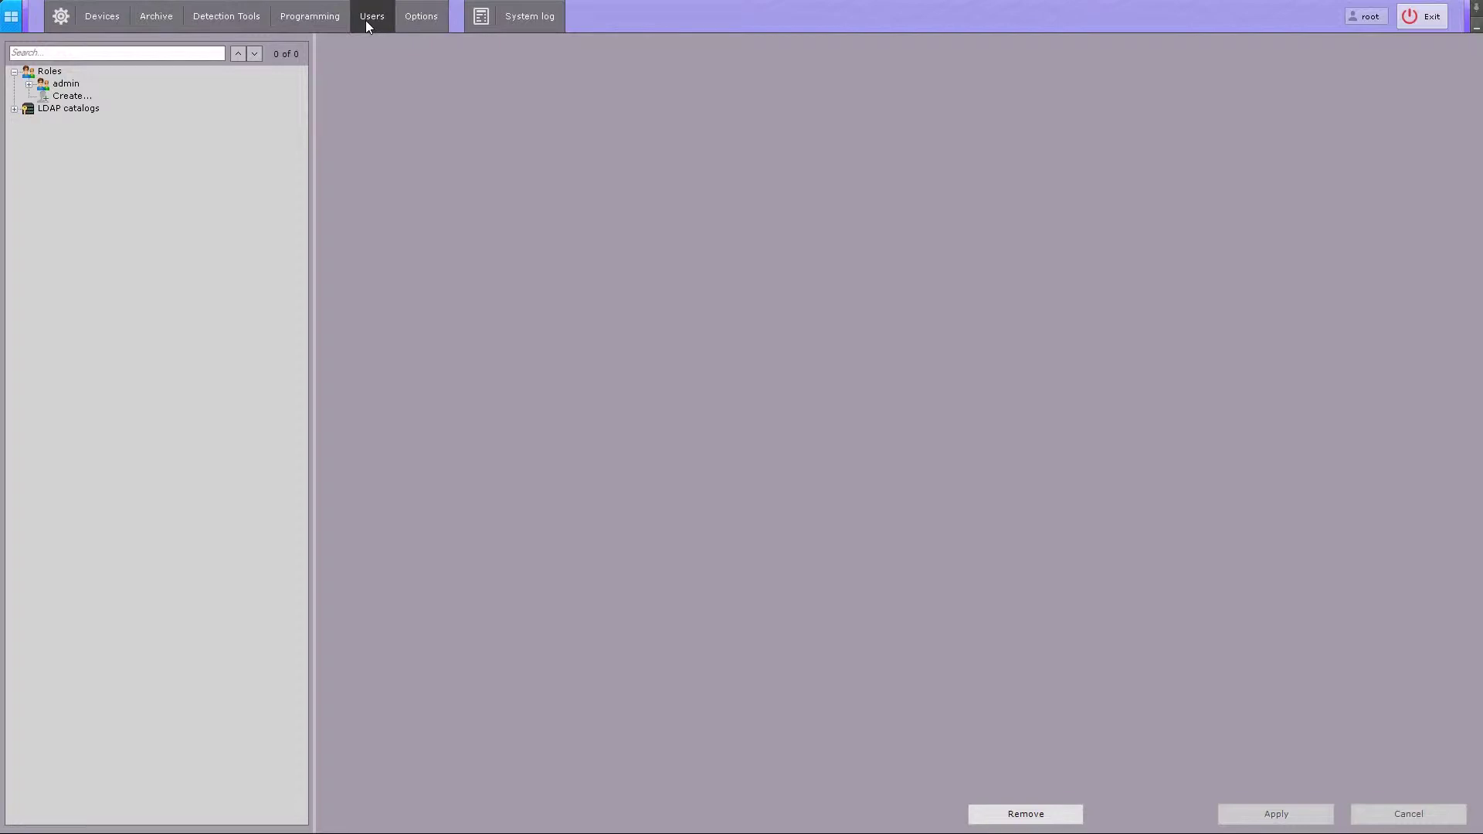
pyautogui.click(29, 84)
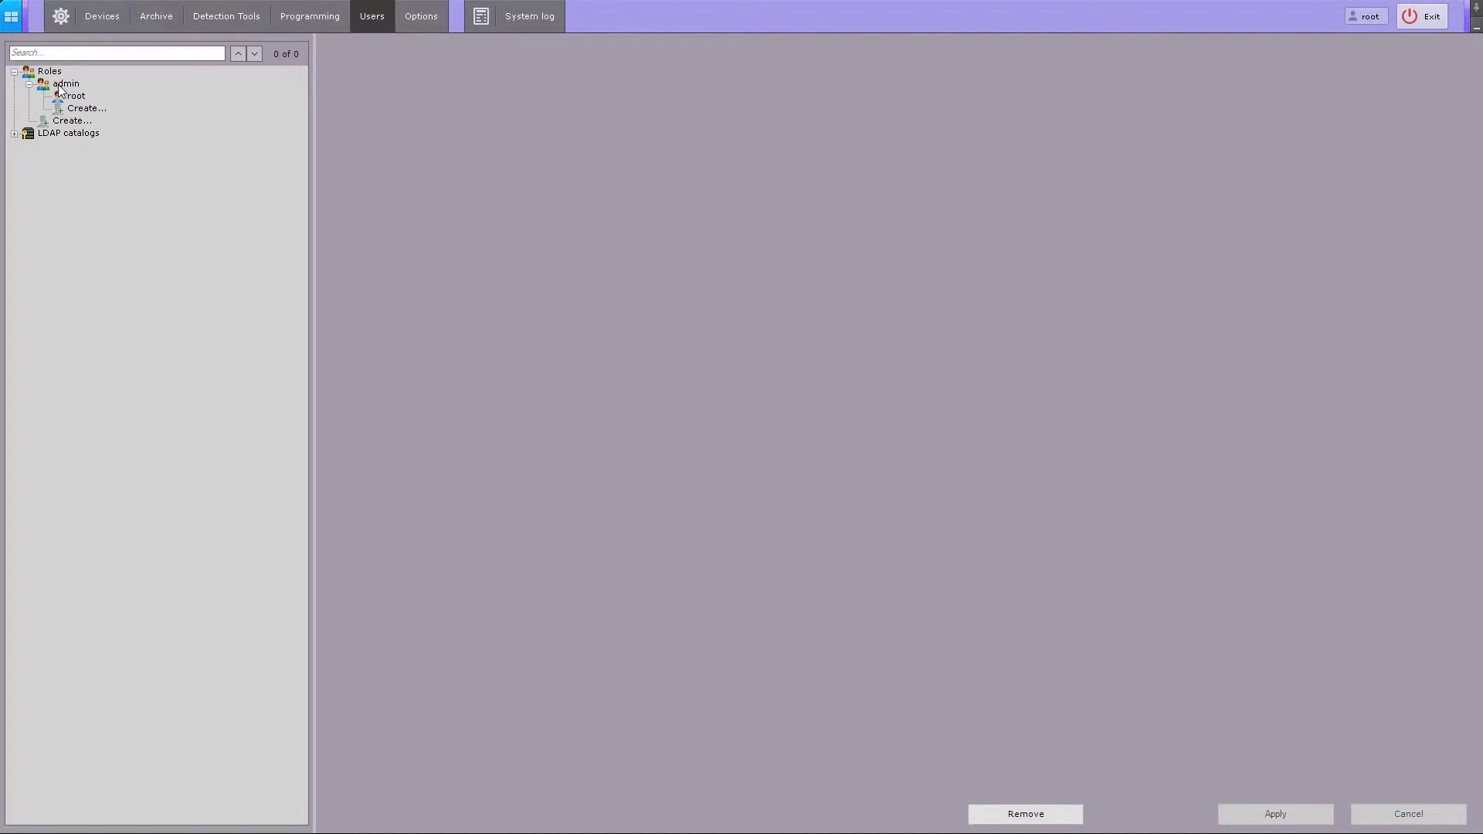
pyautogui.click(61, 85)
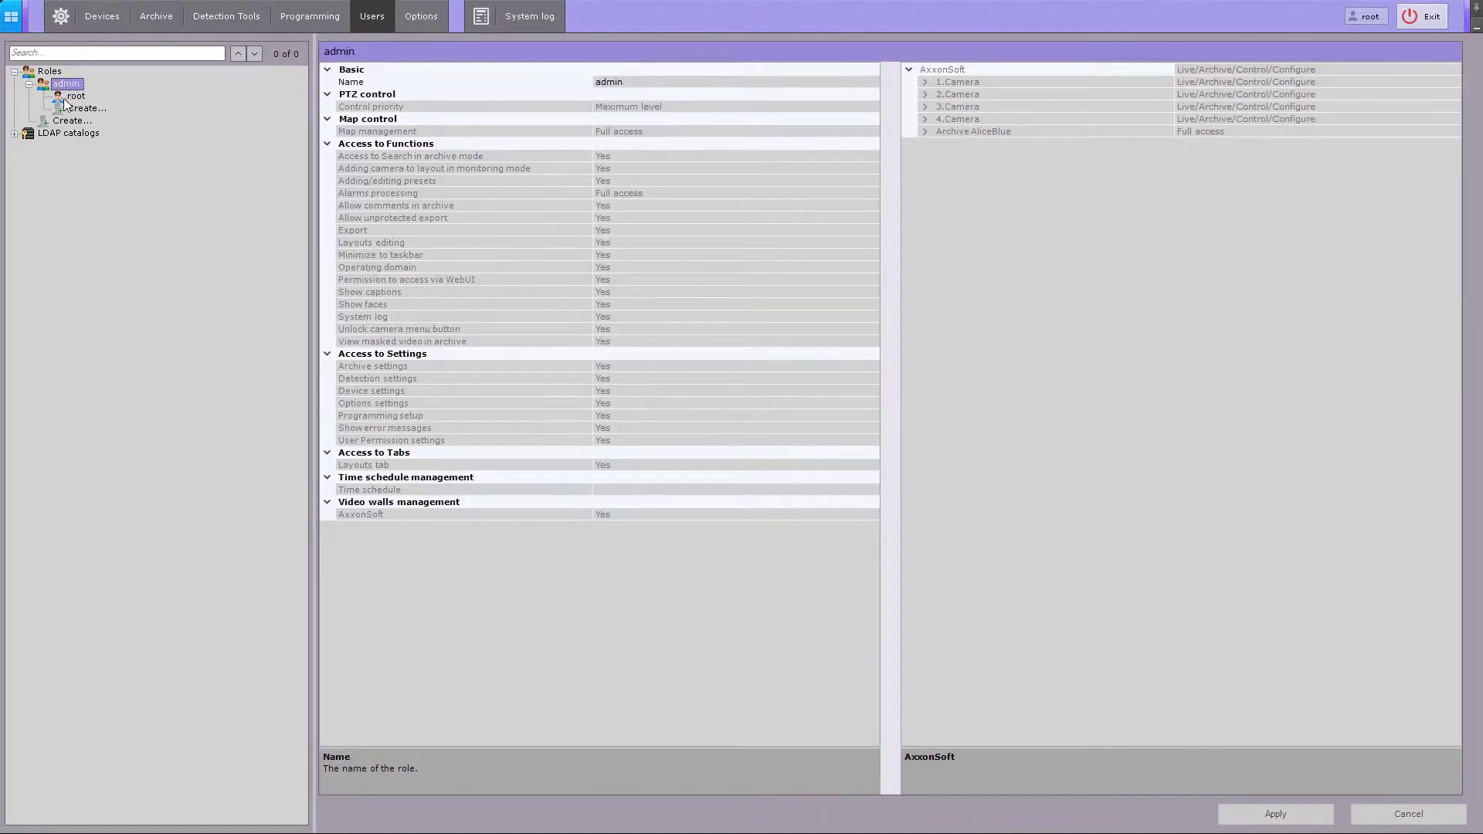
pyautogui.click(63, 99)
pyautogui.click(55, 85)
# - Create a new role and rename it from 'Role' to 'Role name'
pyautogui.click(58, 122)
pyautogui.click(58, 123)
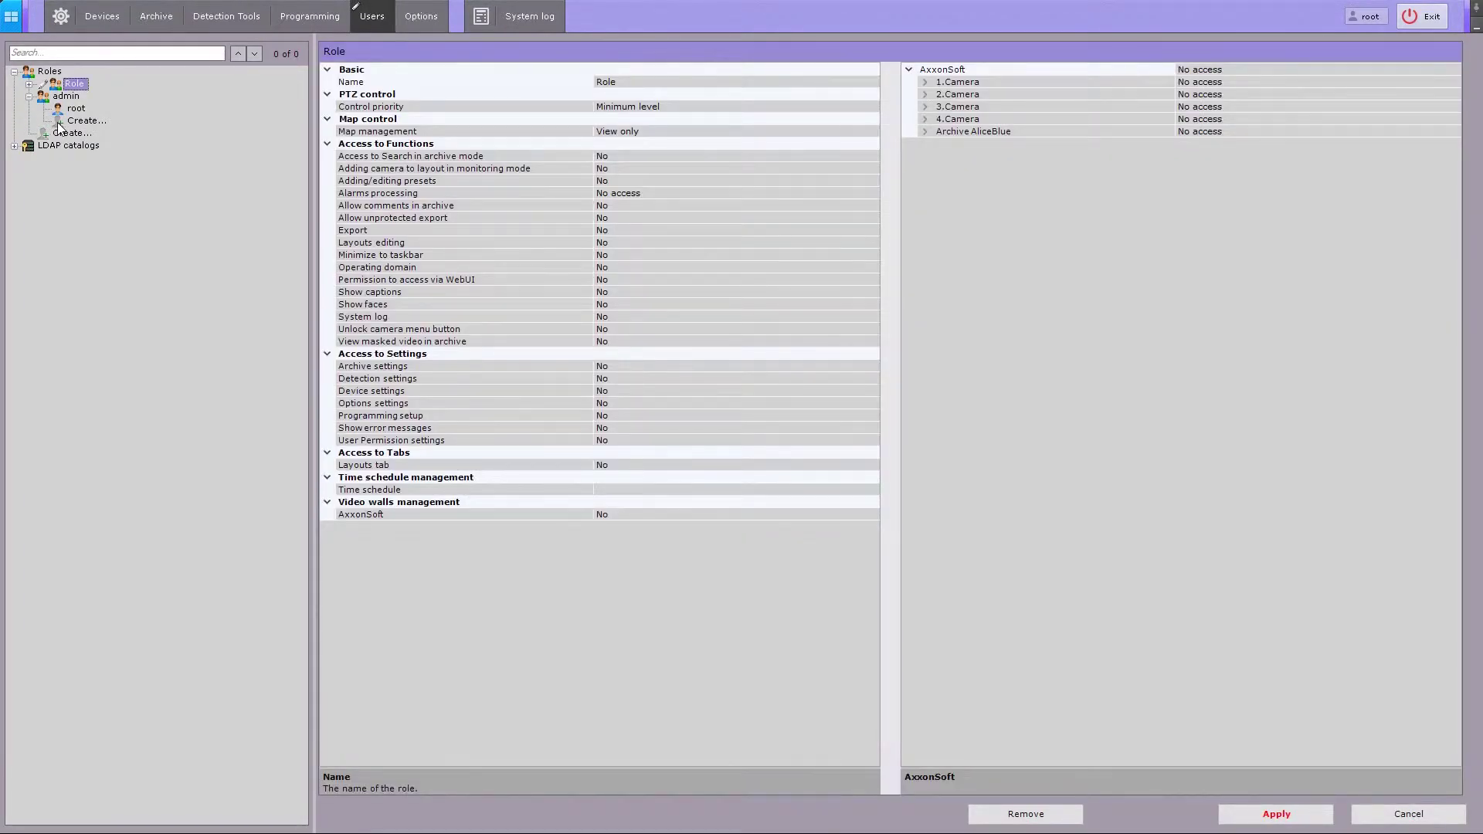
pyautogui.click(28, 84)
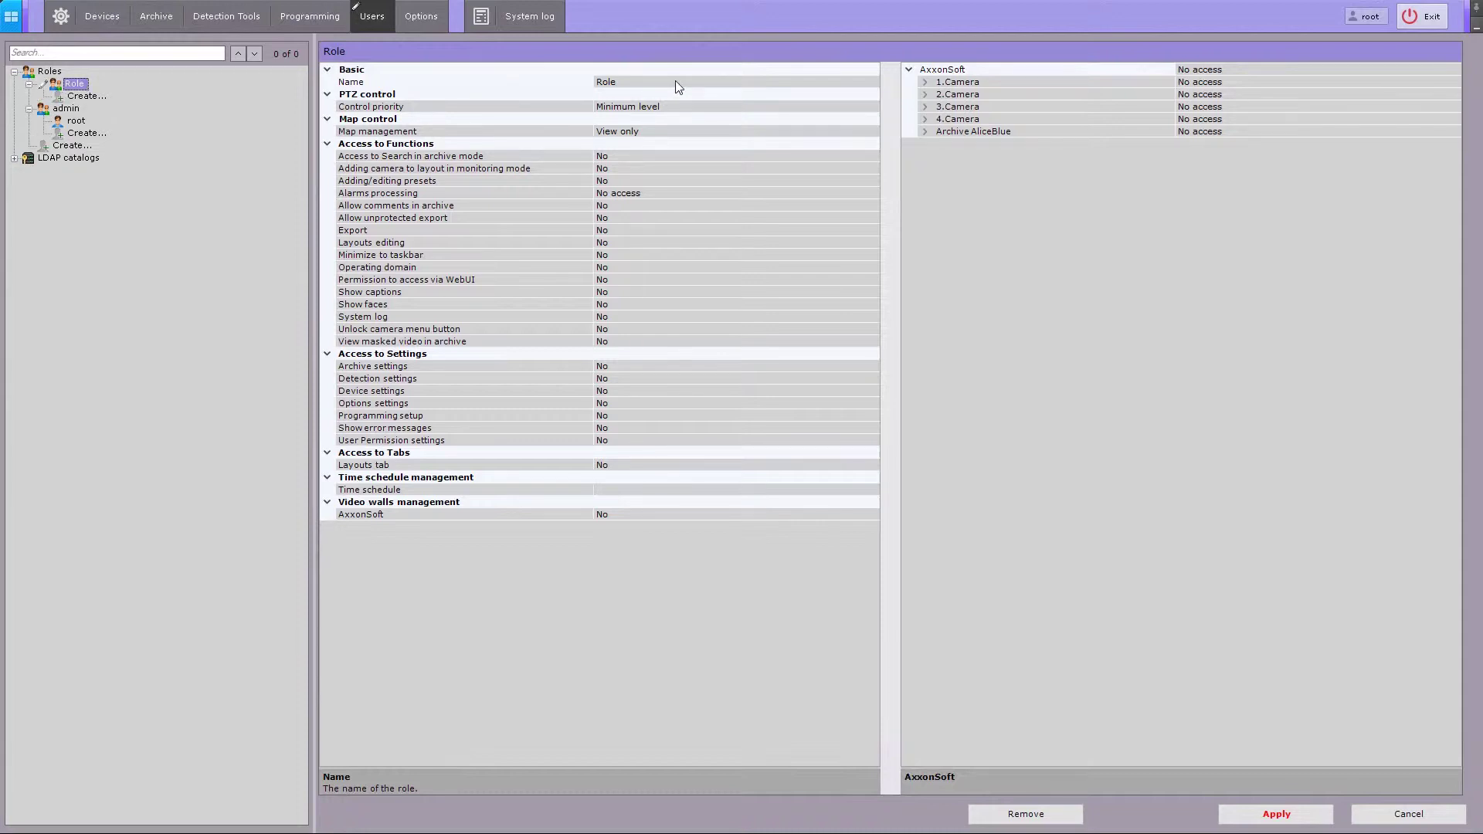
pyautogui.click(676, 81)
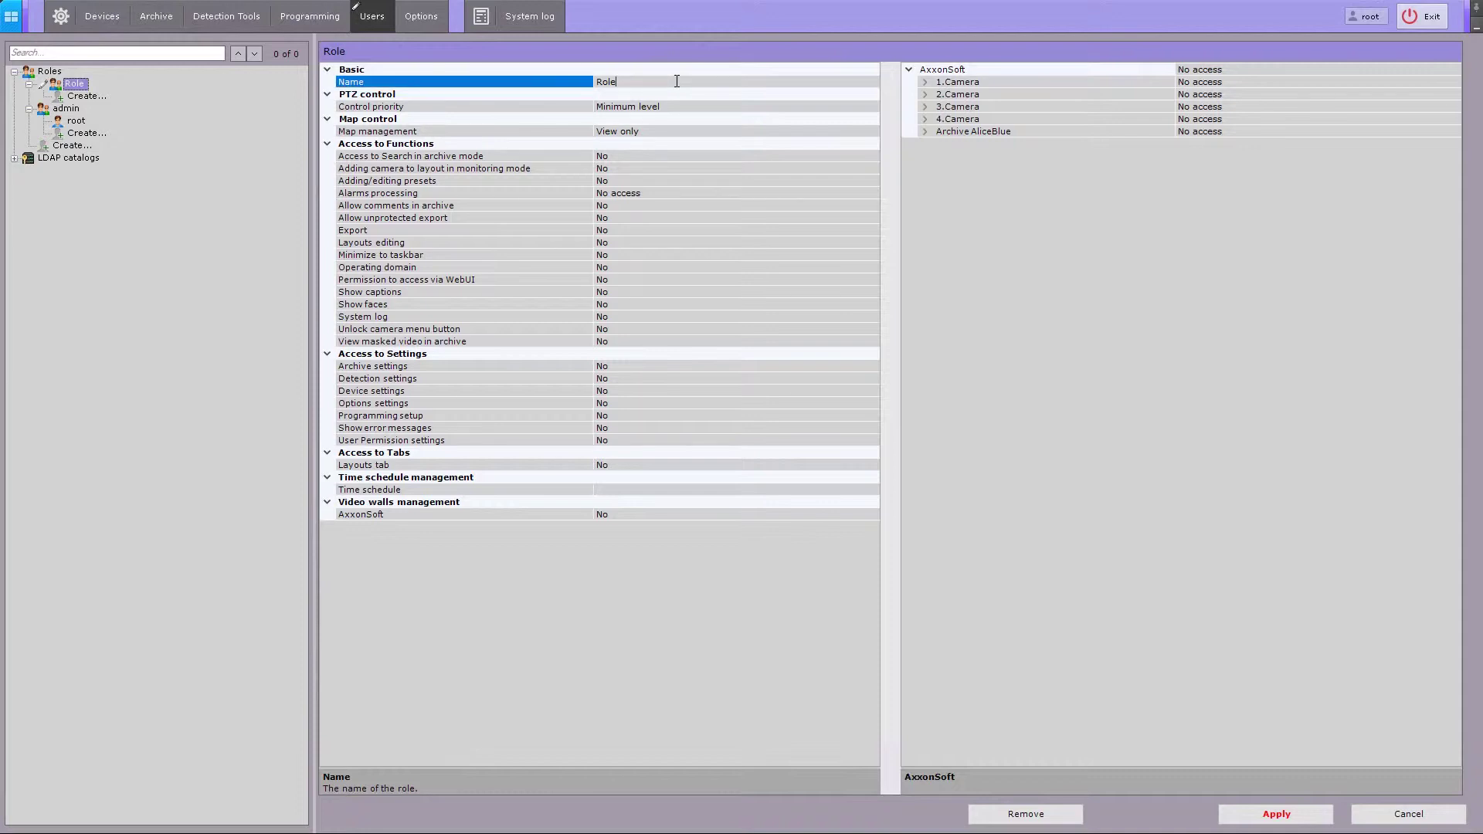
pyautogui.write('name')
pyautogui.click(855, 108)
# - Set the role's PTZ control priority to Maximum level and map management to Full access
pyautogui.click(873, 108)
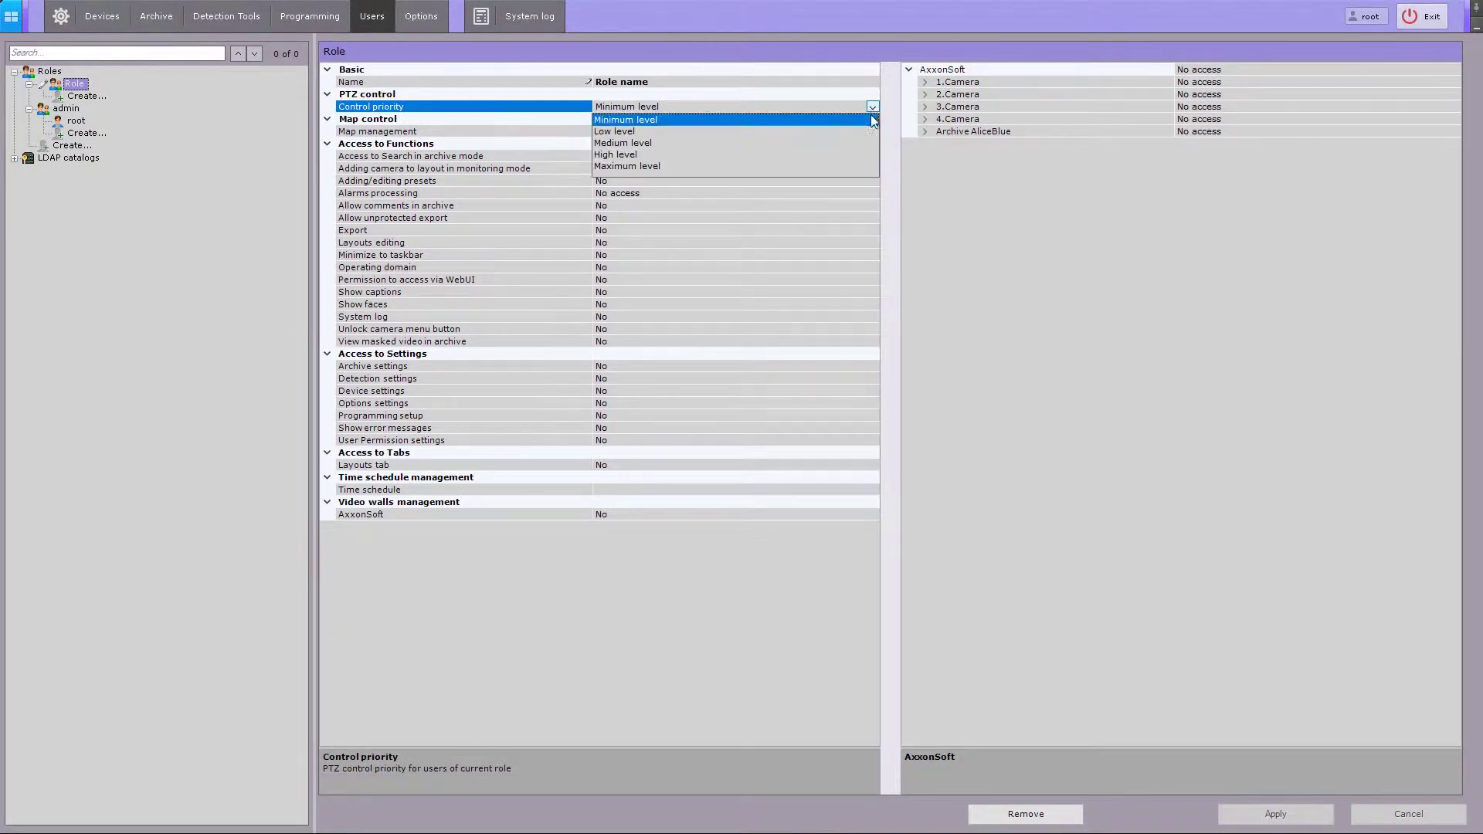
pyautogui.click(851, 164)
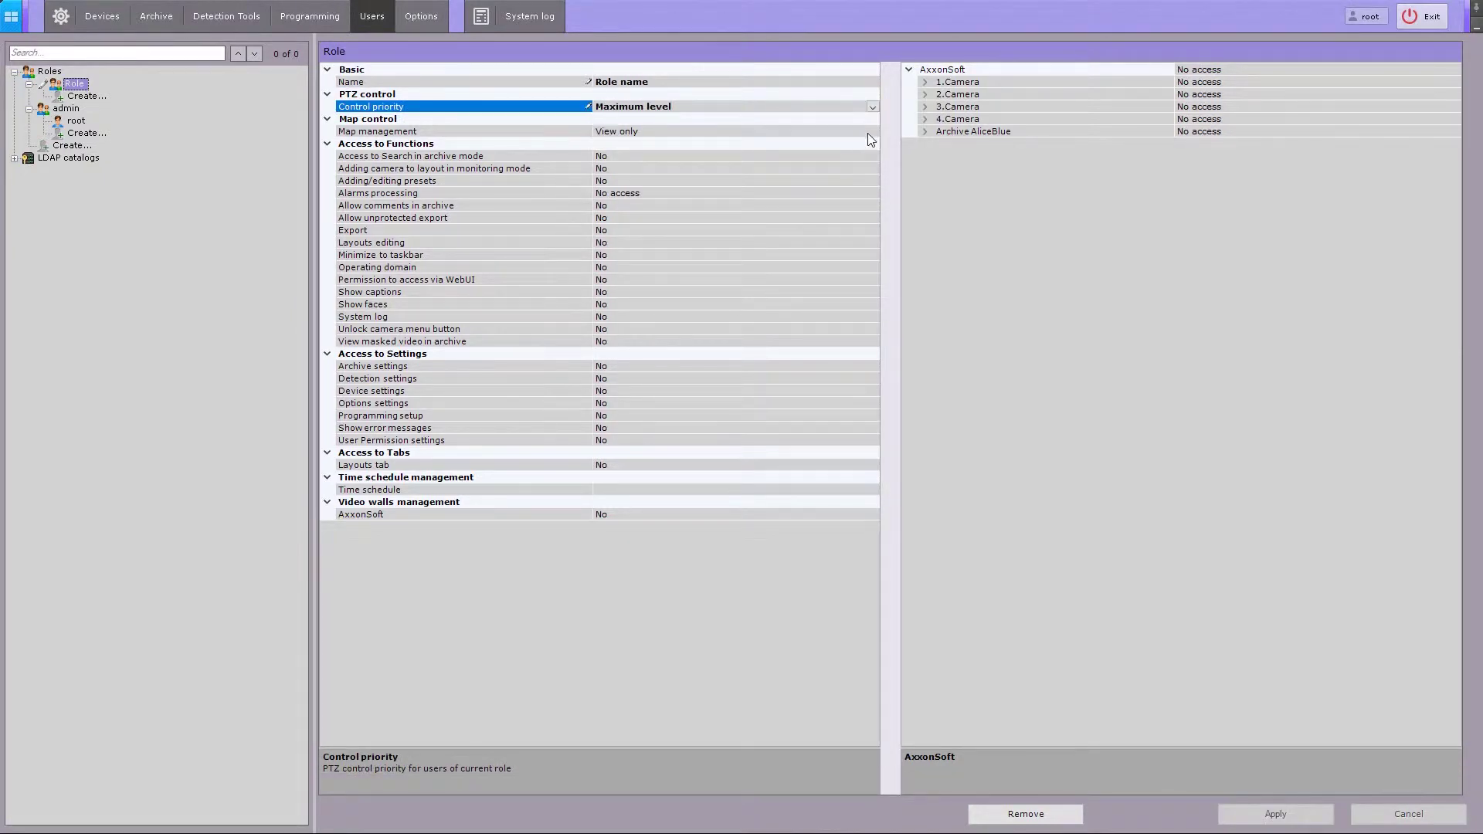
pyautogui.click(878, 133)
pyautogui.click(874, 132)
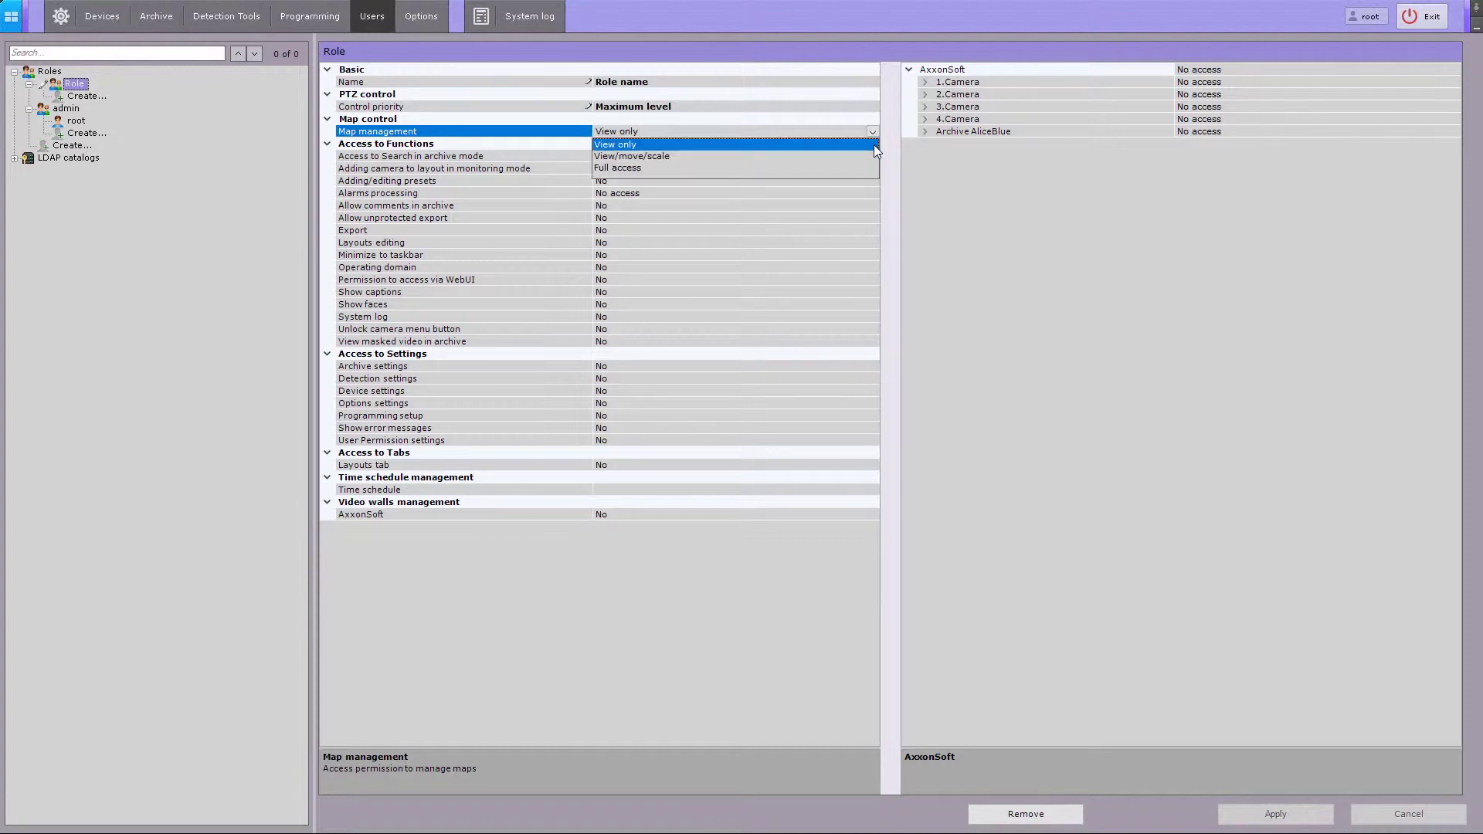
pyautogui.press('Down')
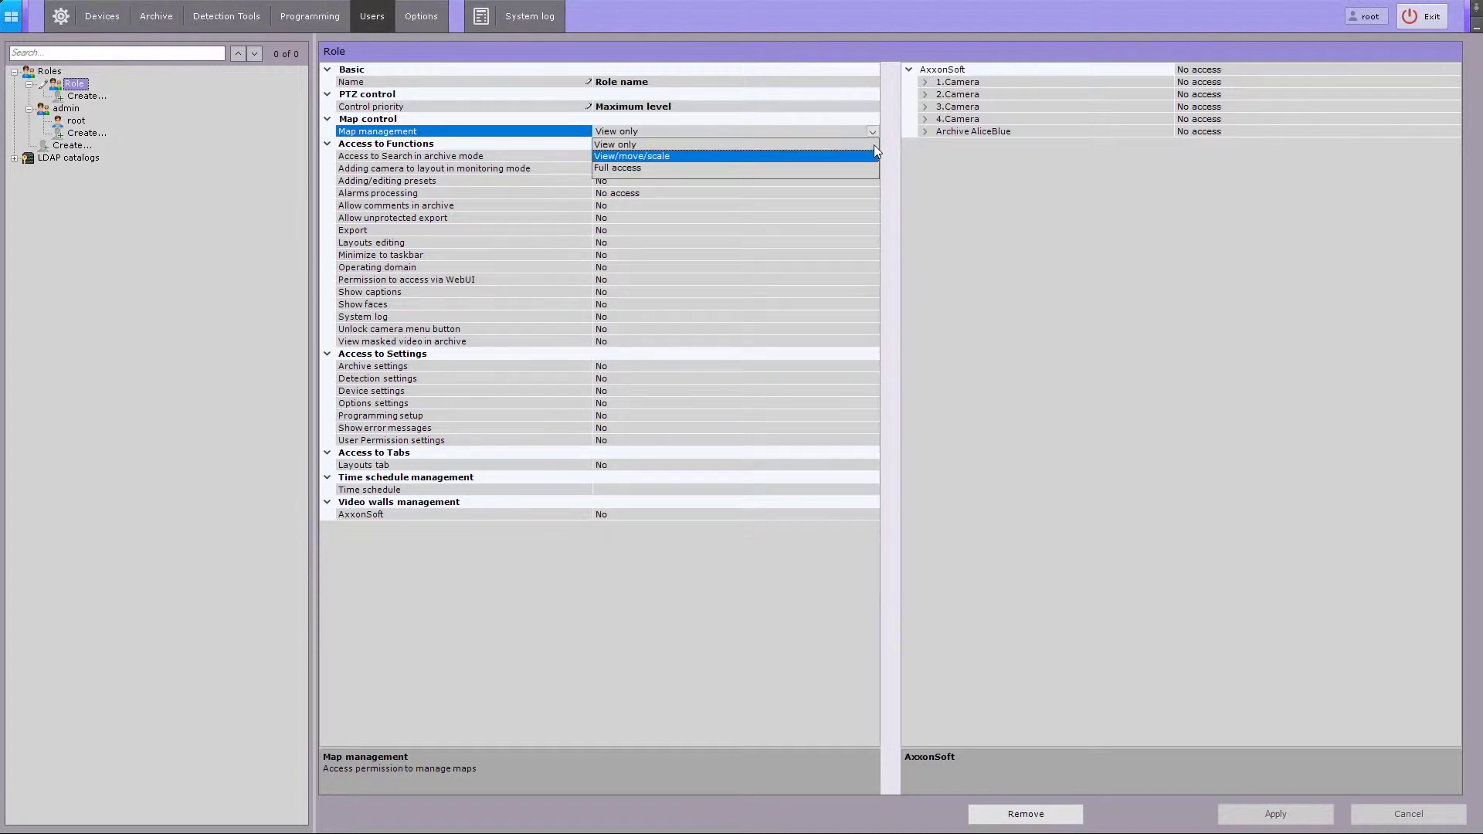
pyautogui.press('Down')
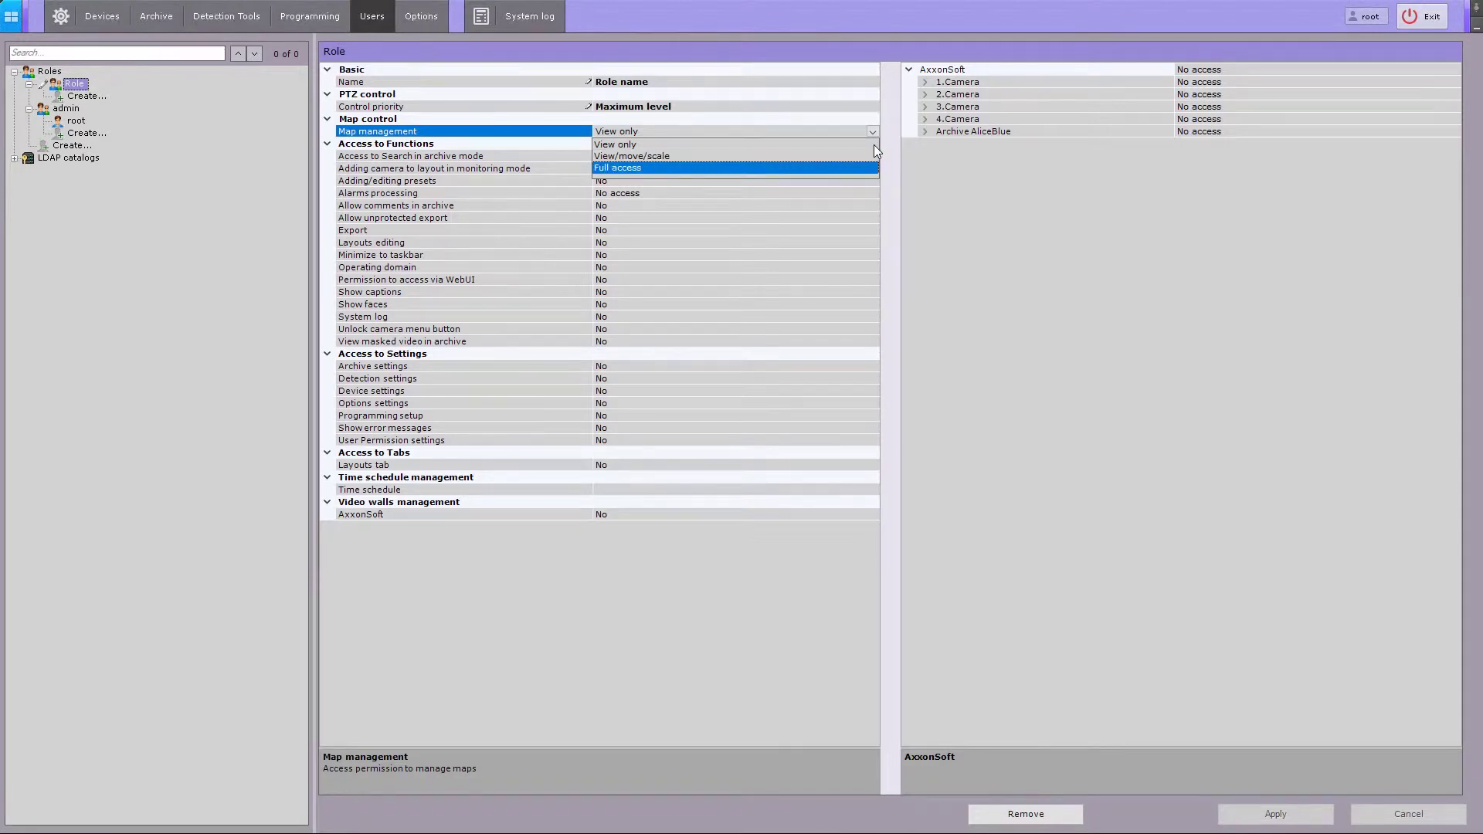
pyautogui.press('Return')
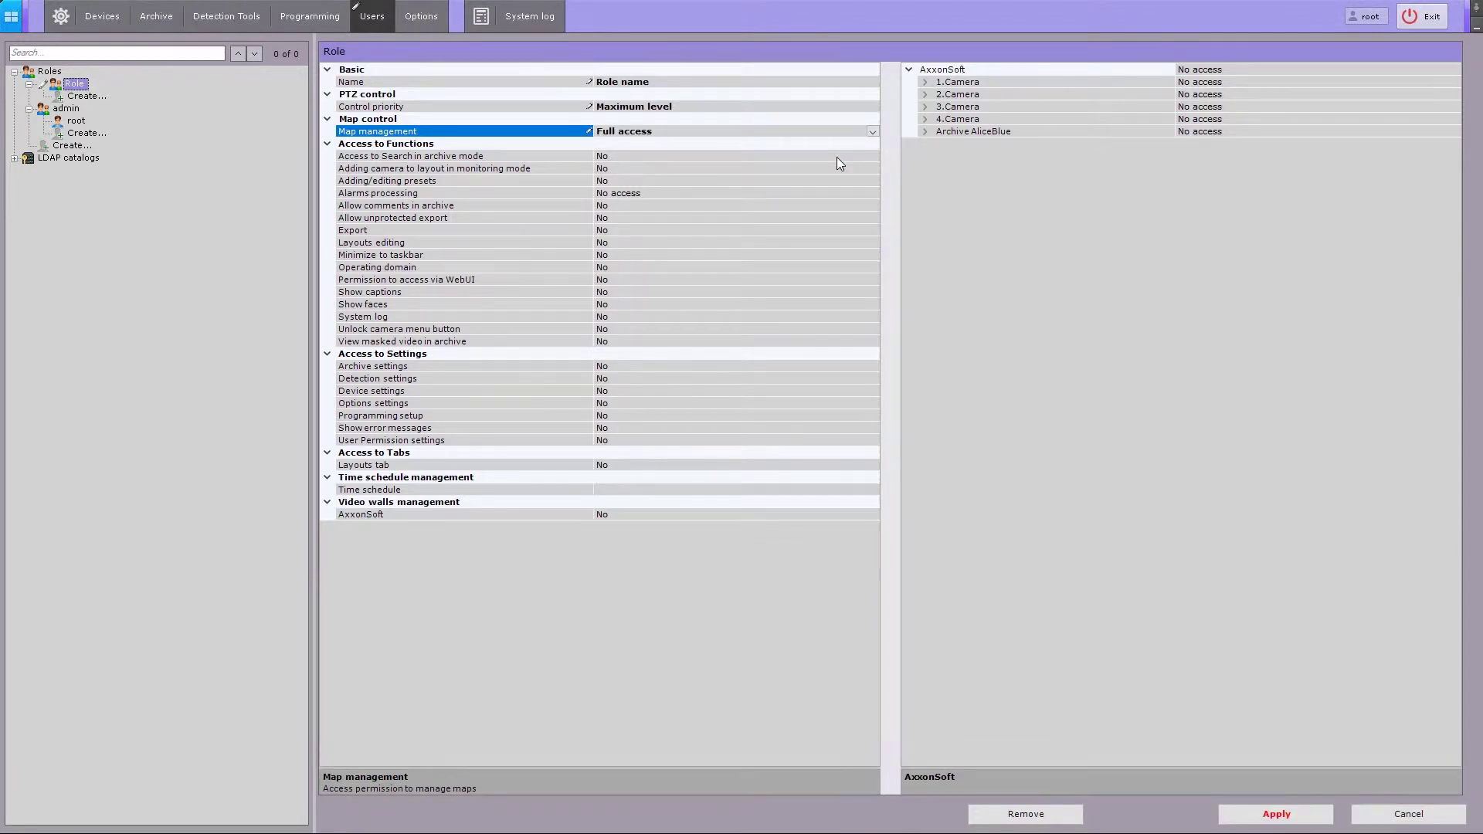
# - Allow archive search, adding cameras to layouts, and adding/editing presets for the role
pyautogui.click(664, 159)
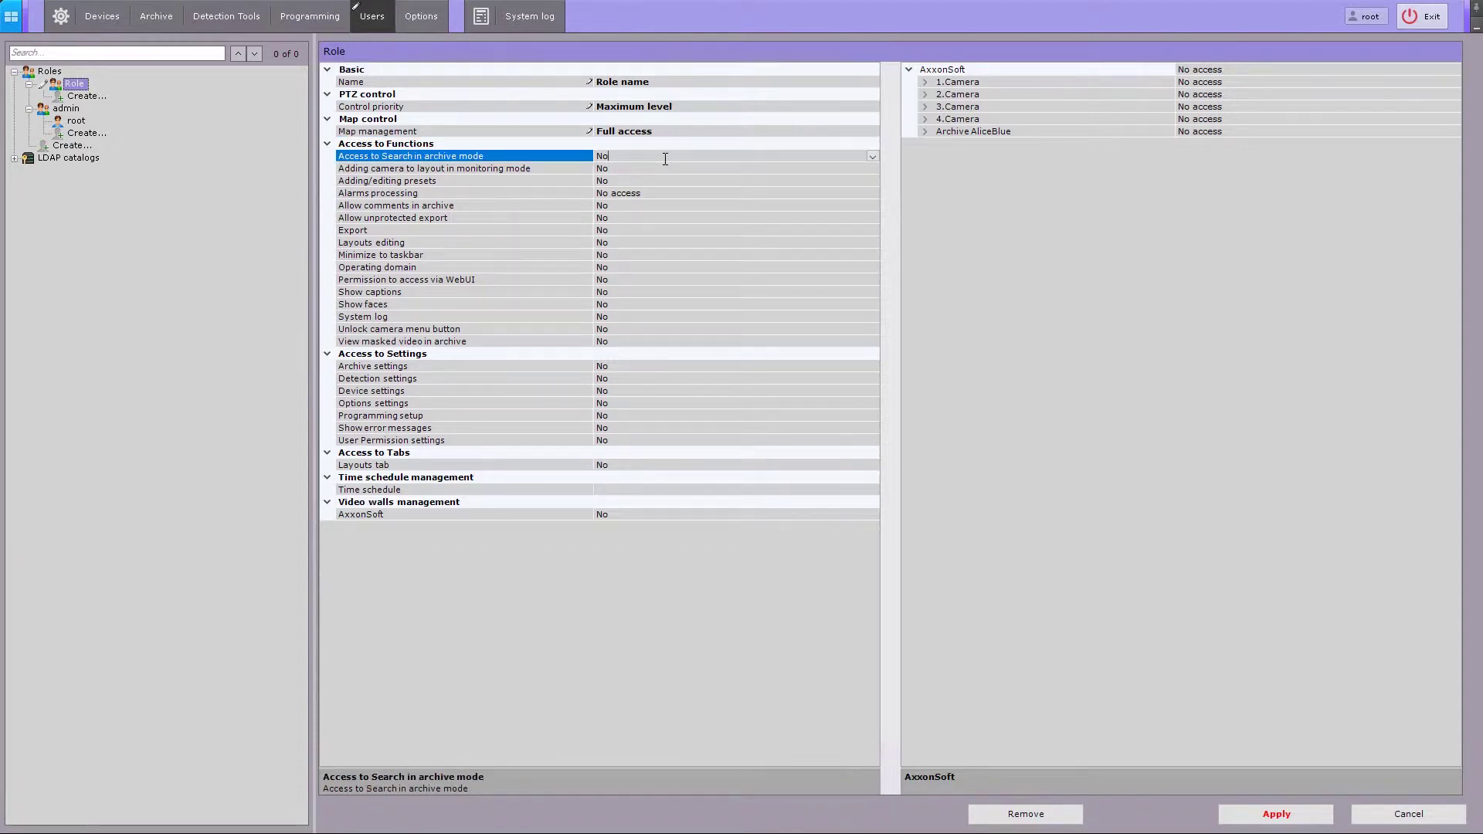
pyautogui.doubleClick(665, 159)
pyautogui.click(661, 169)
pyautogui.doubleClick(662, 169)
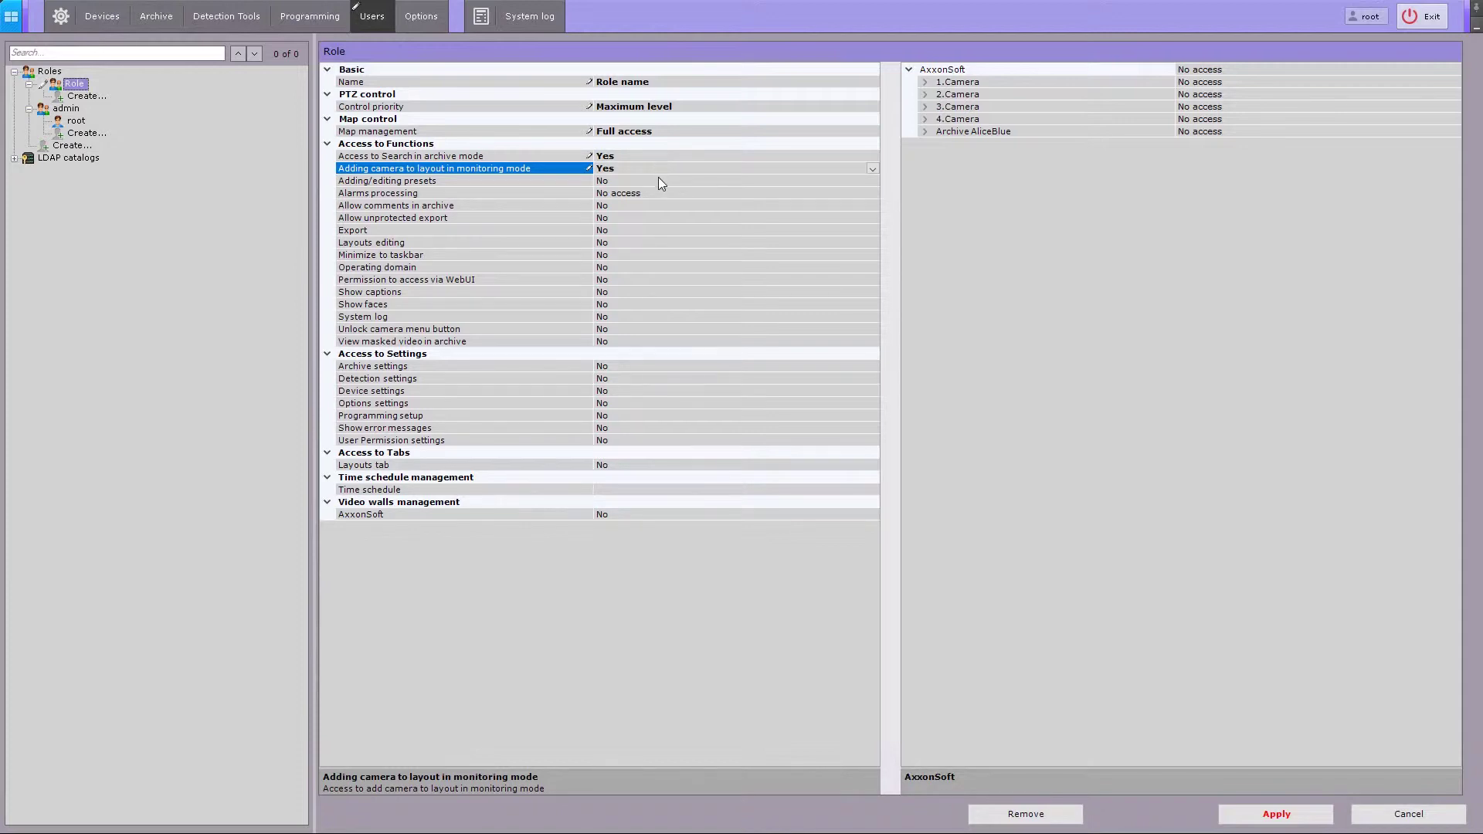
pyautogui.click(659, 180)
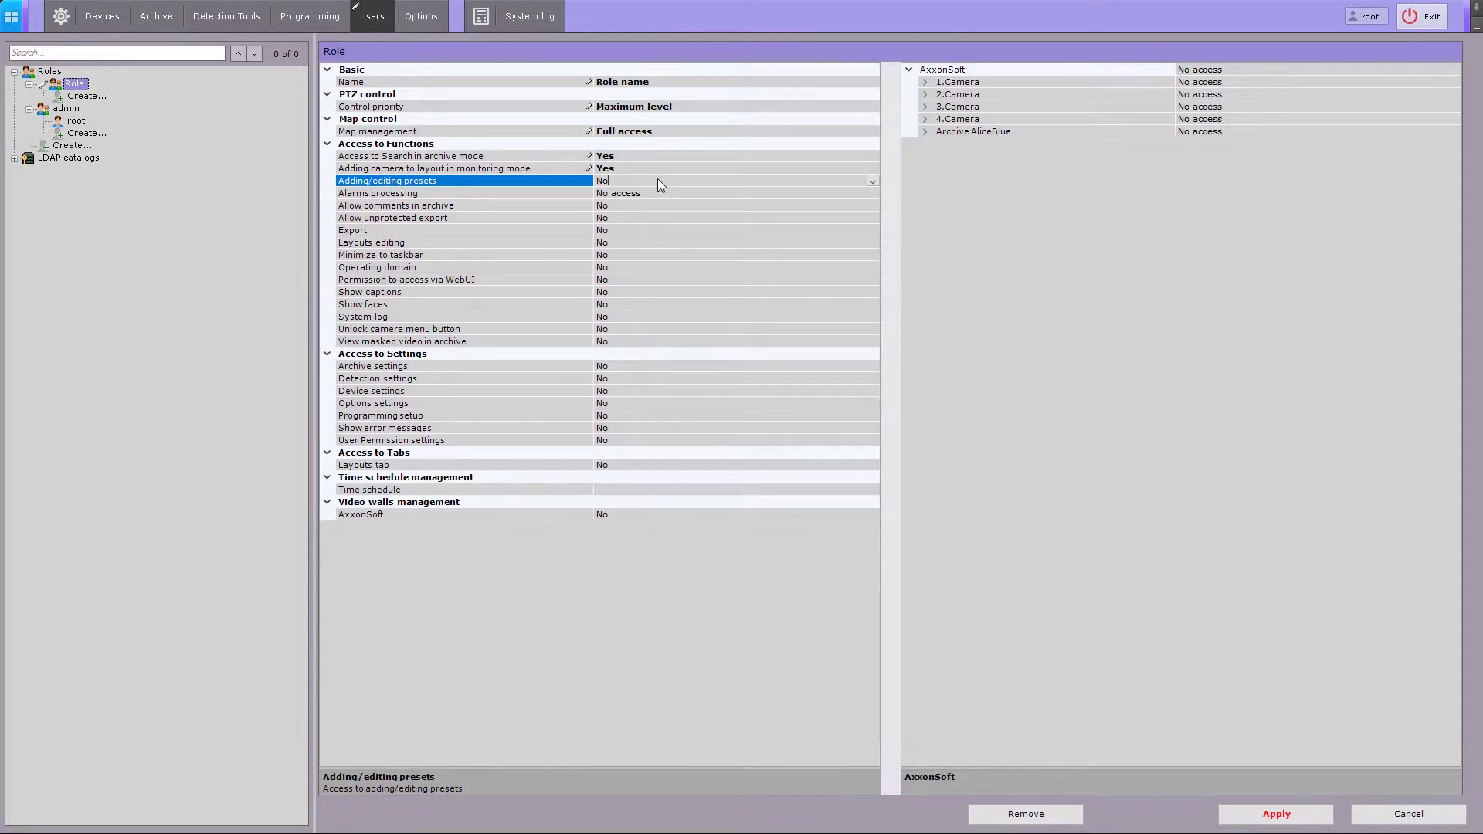
pyautogui.doubleClick(659, 180)
# - Set the role's alarms processing access to Full access
pyautogui.click(675, 193)
pyautogui.click(873, 193)
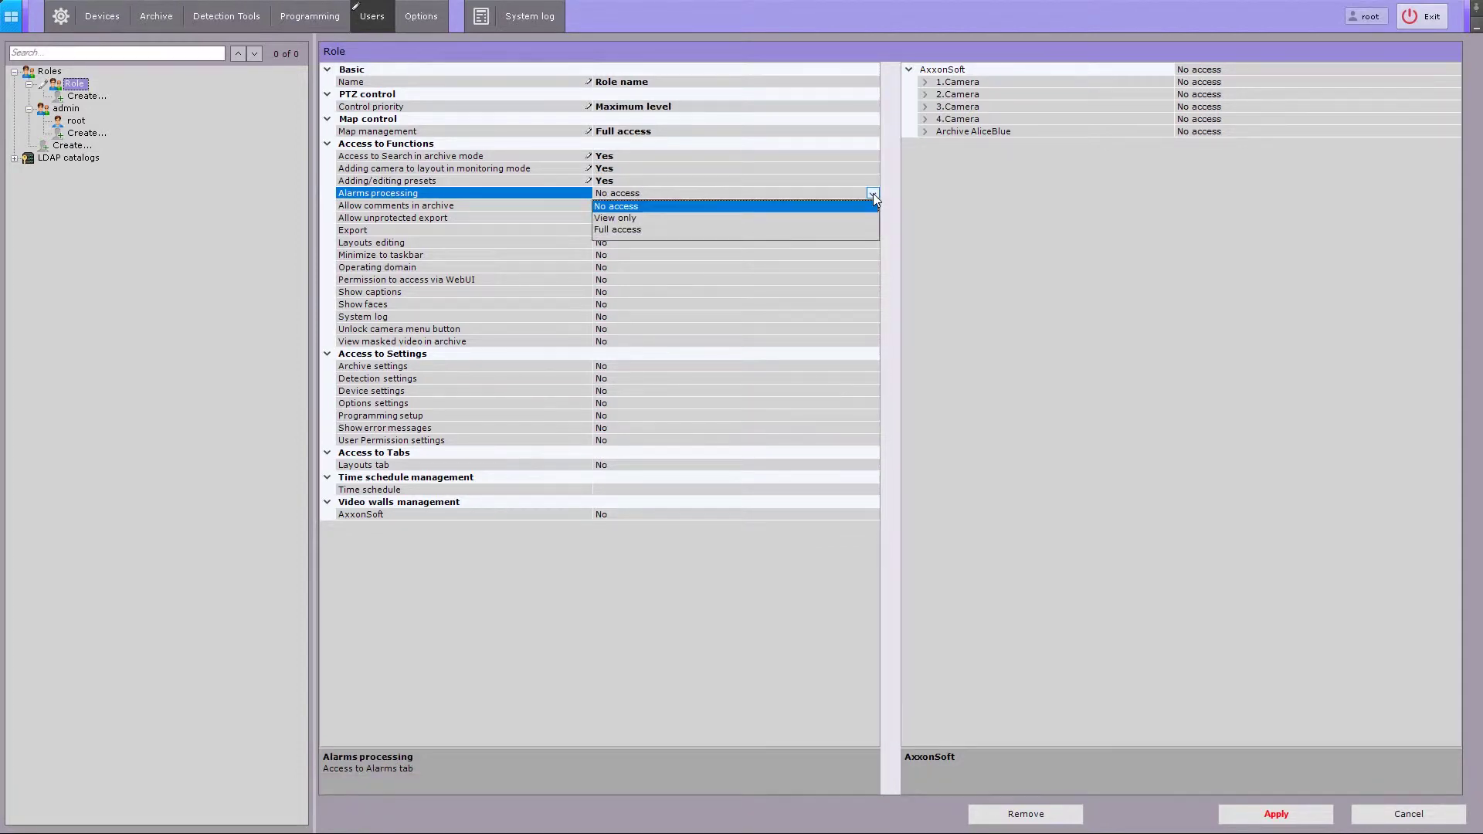
pyautogui.press('Down')
pyautogui.press('Down')
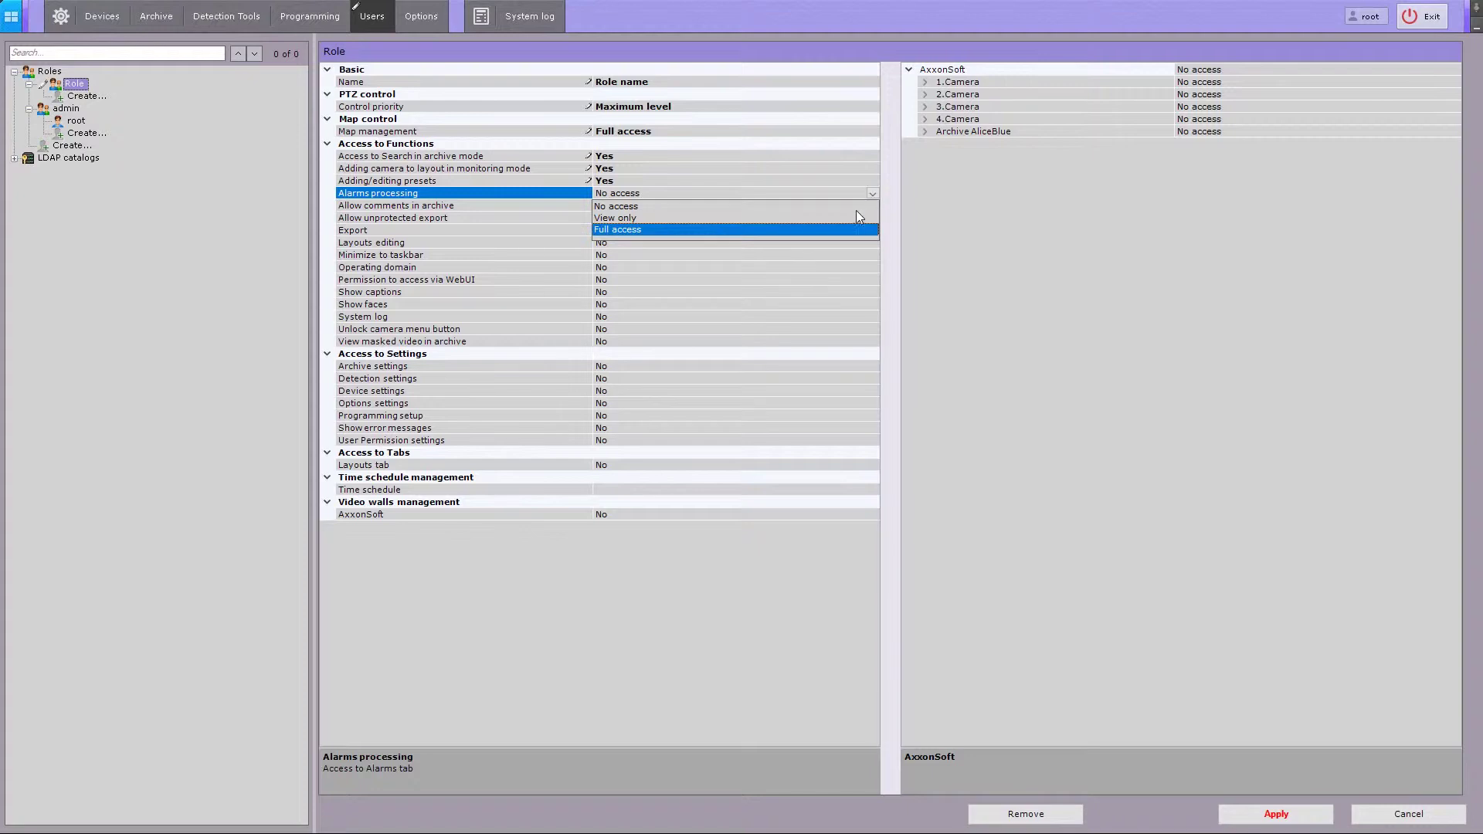
pyautogui.click(841, 230)
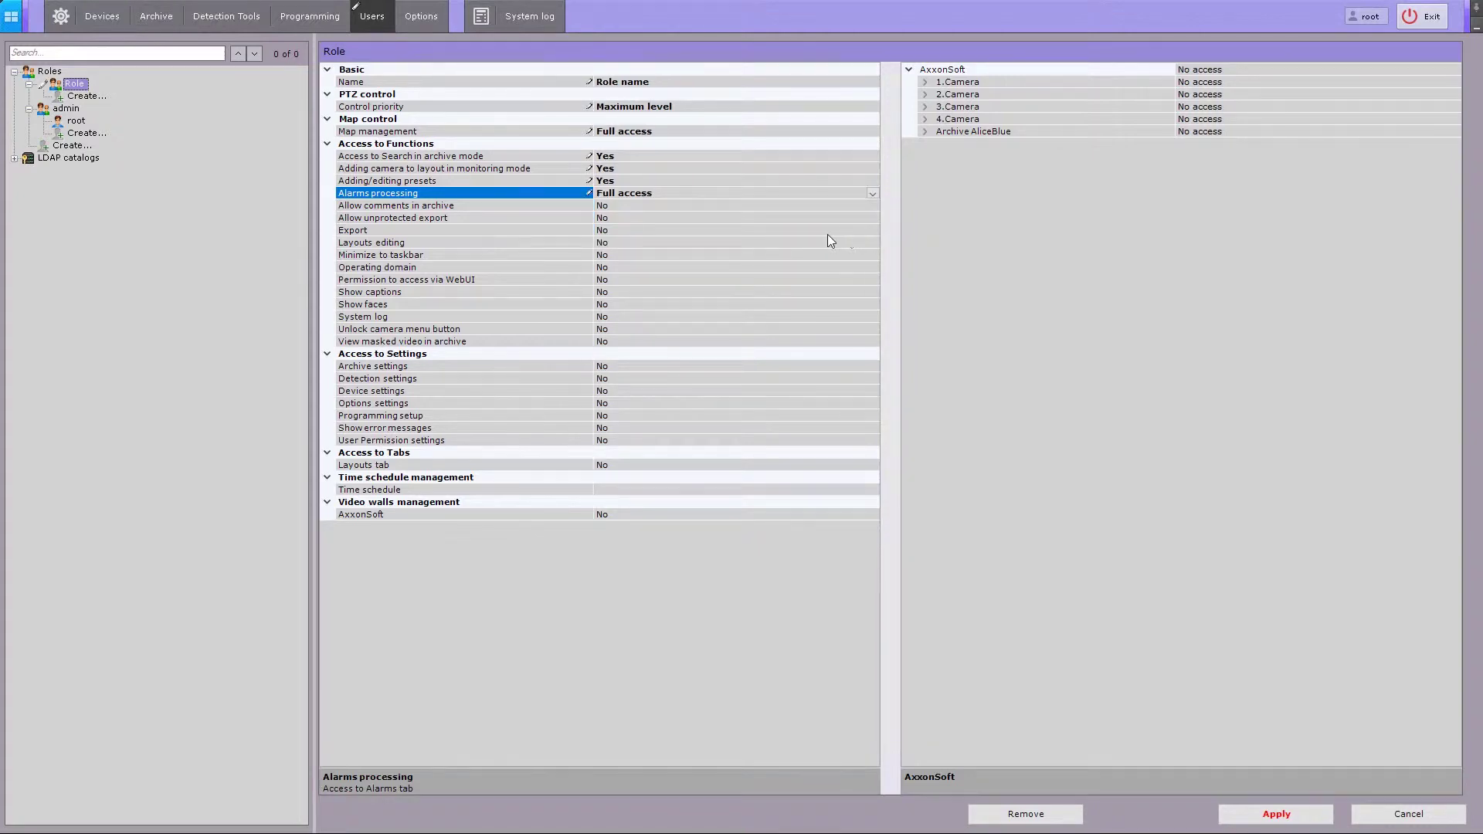
# - Allow archive comments, unprotected export, Export, layouts editing, minimize to taskbar and operating domain
pyautogui.click(643, 206)
pyautogui.click(645, 205)
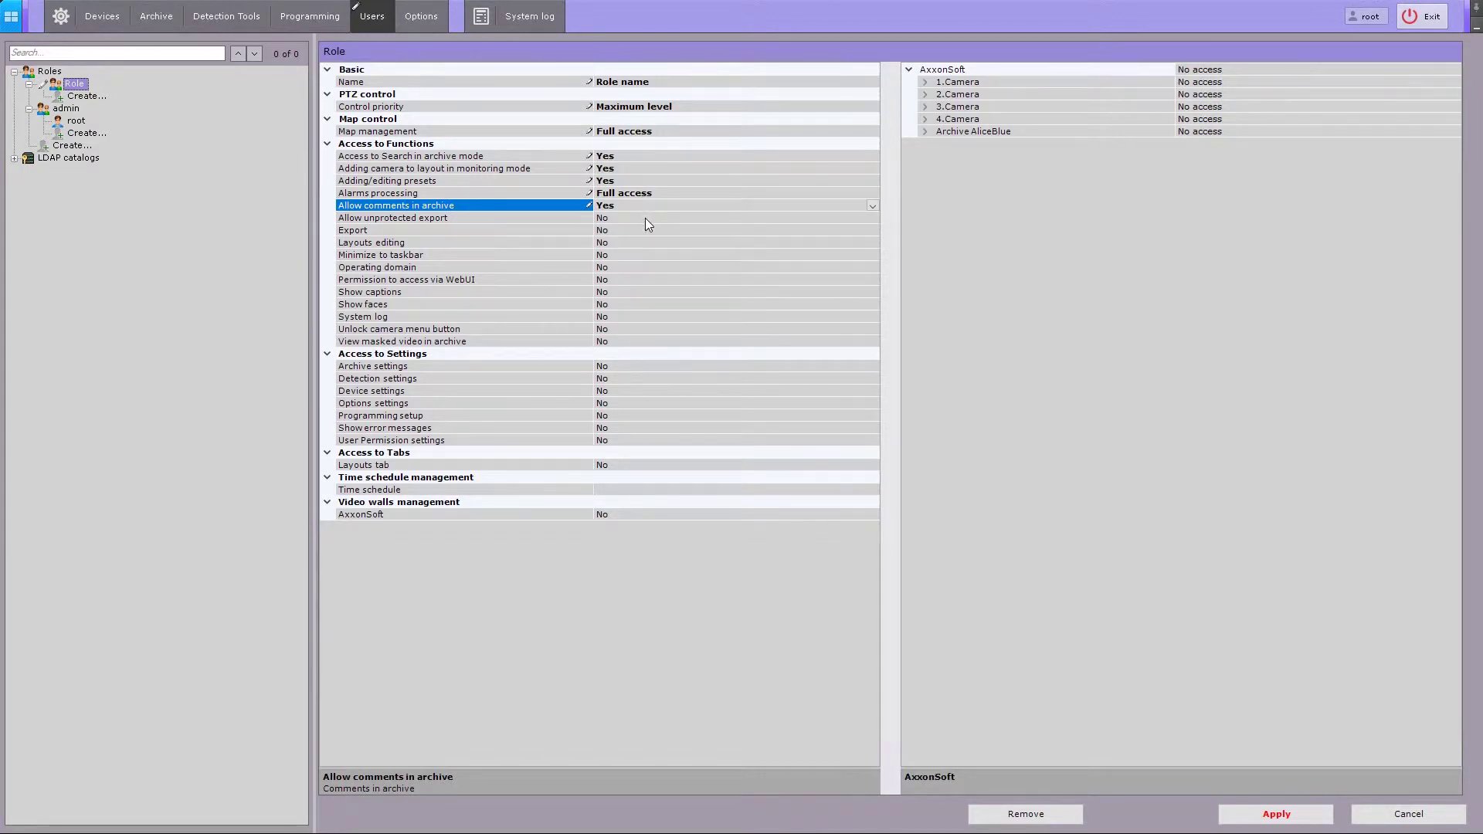
pyautogui.click(646, 218)
pyautogui.click(646, 219)
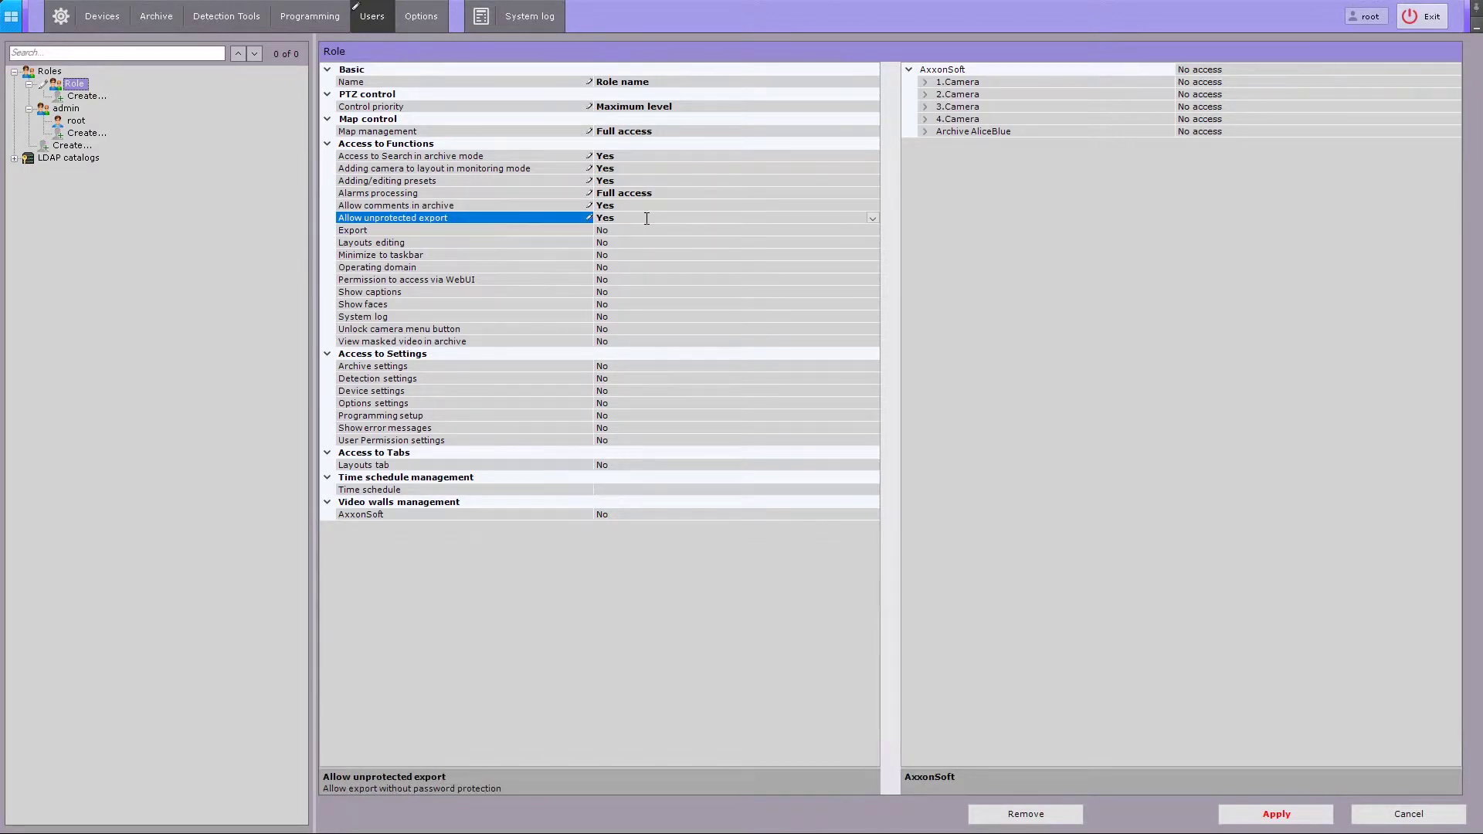
pyautogui.click(647, 230)
pyautogui.click(647, 230)
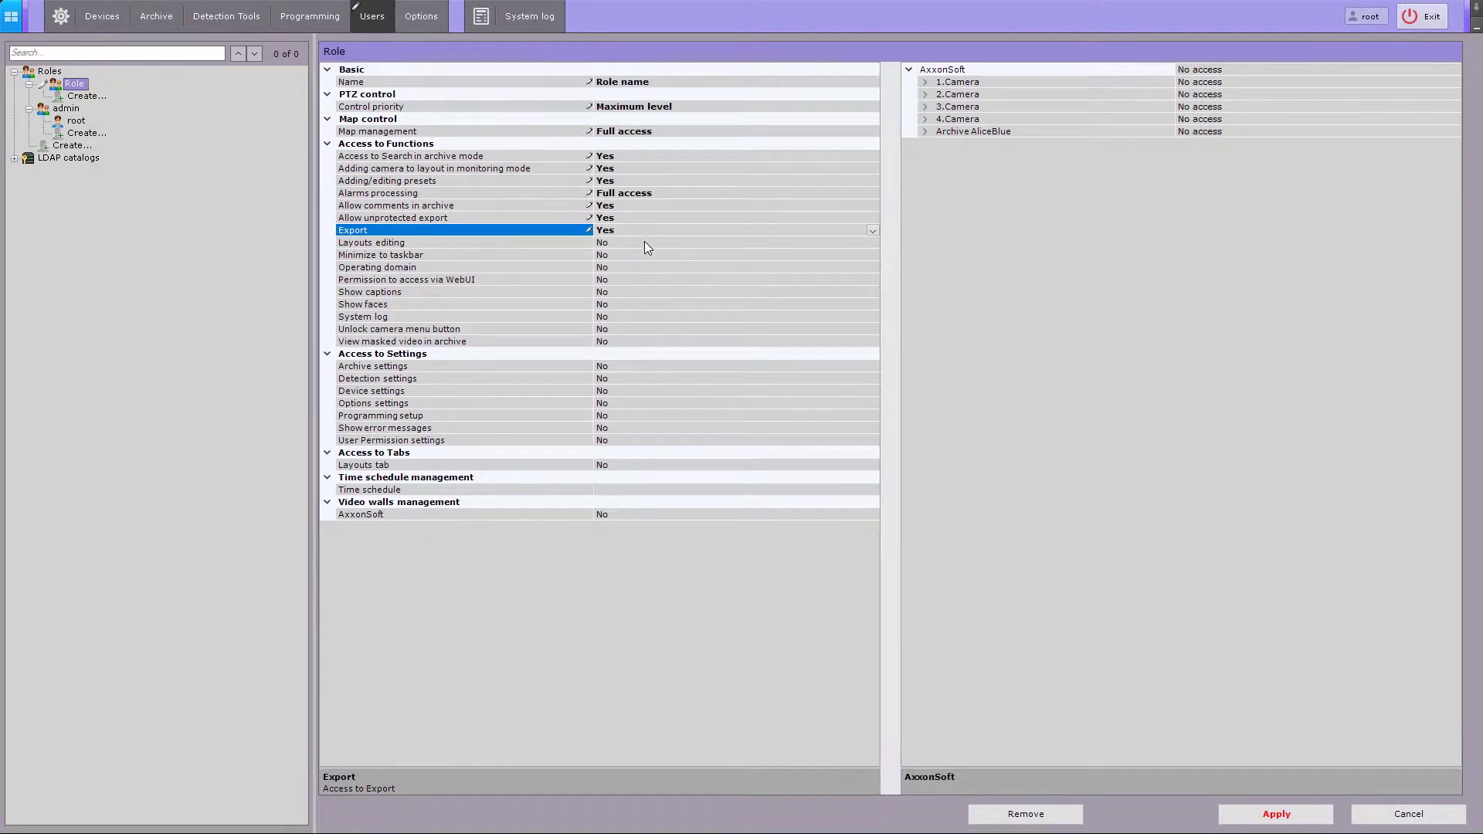
pyautogui.click(644, 244)
pyautogui.click(644, 245)
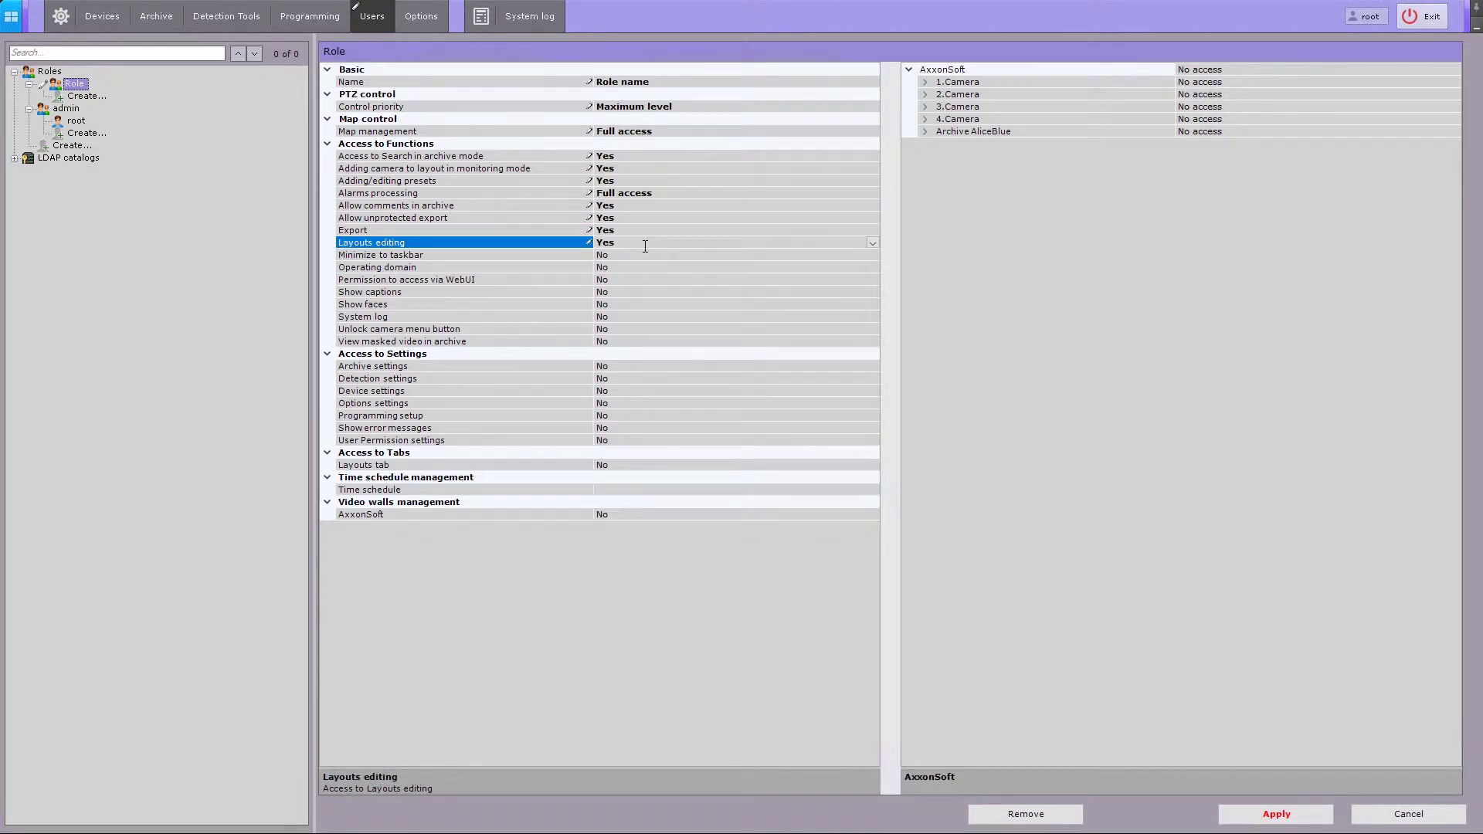
pyautogui.click(644, 254)
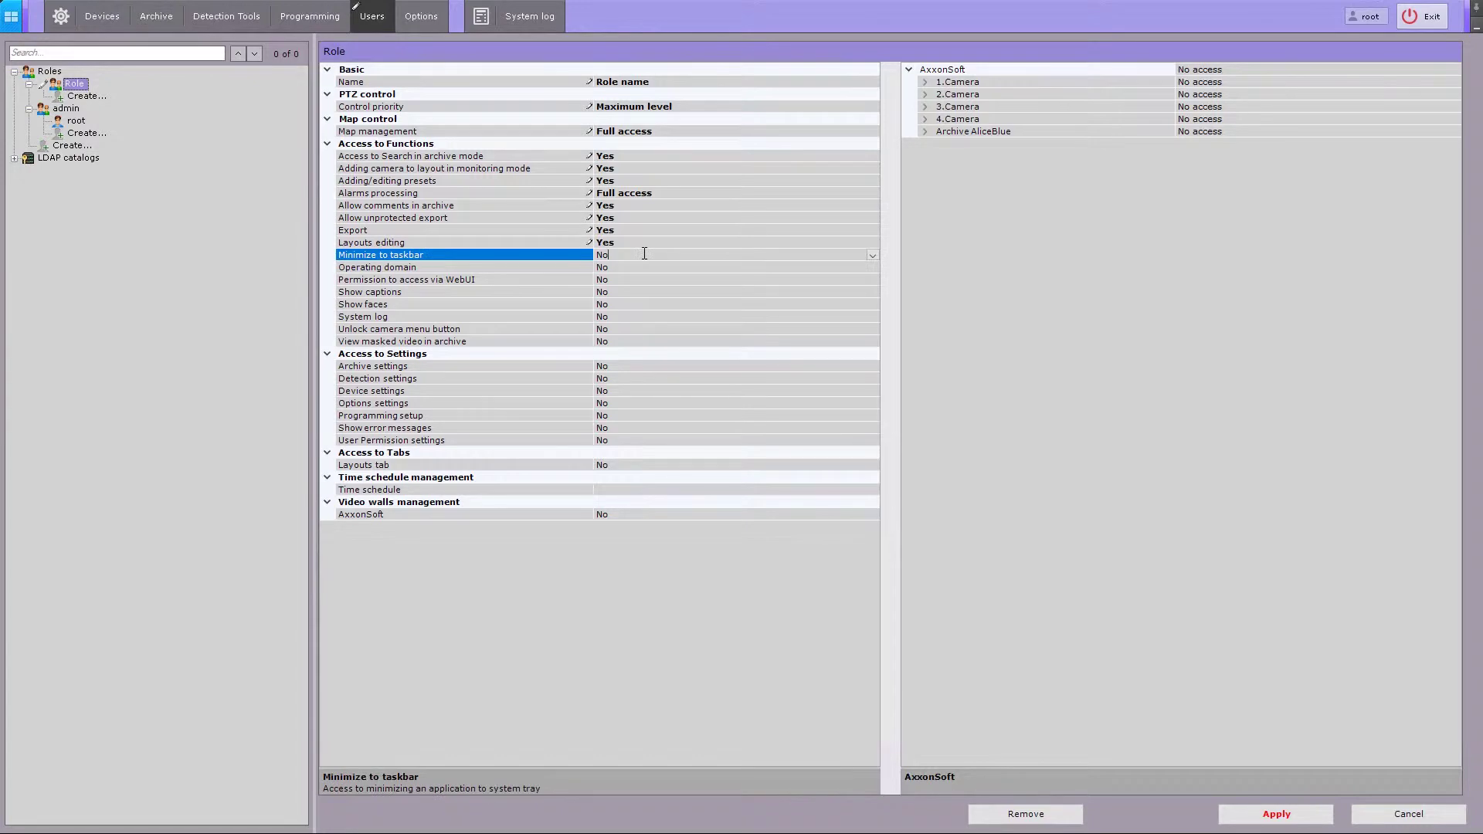
pyautogui.click(644, 254)
pyautogui.click(639, 268)
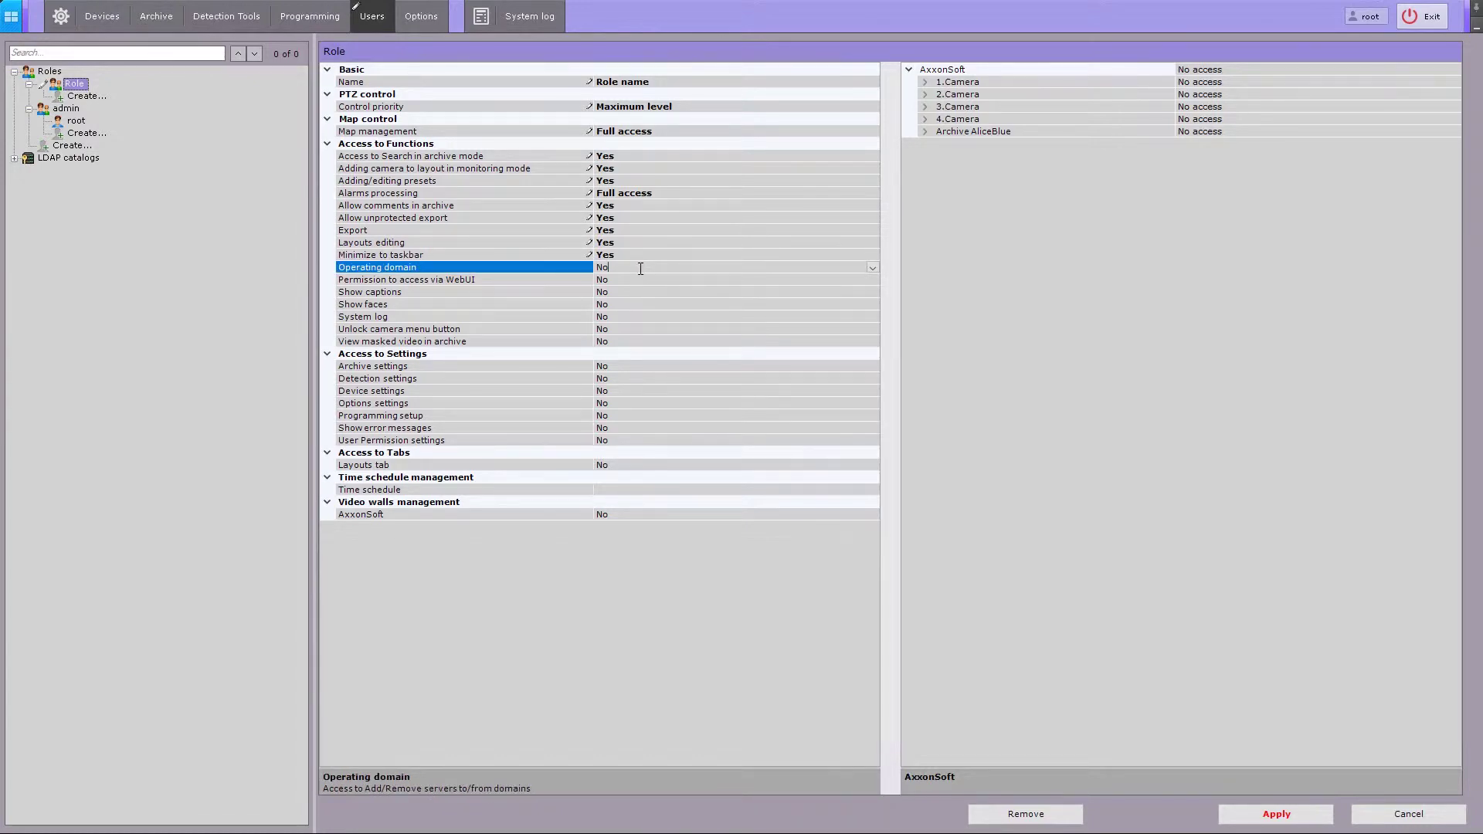
pyautogui.click(641, 268)
# - Allow WebUI access, captions, faces, system log, camera menu unlock and masked video viewing in archive
pyautogui.click(639, 282)
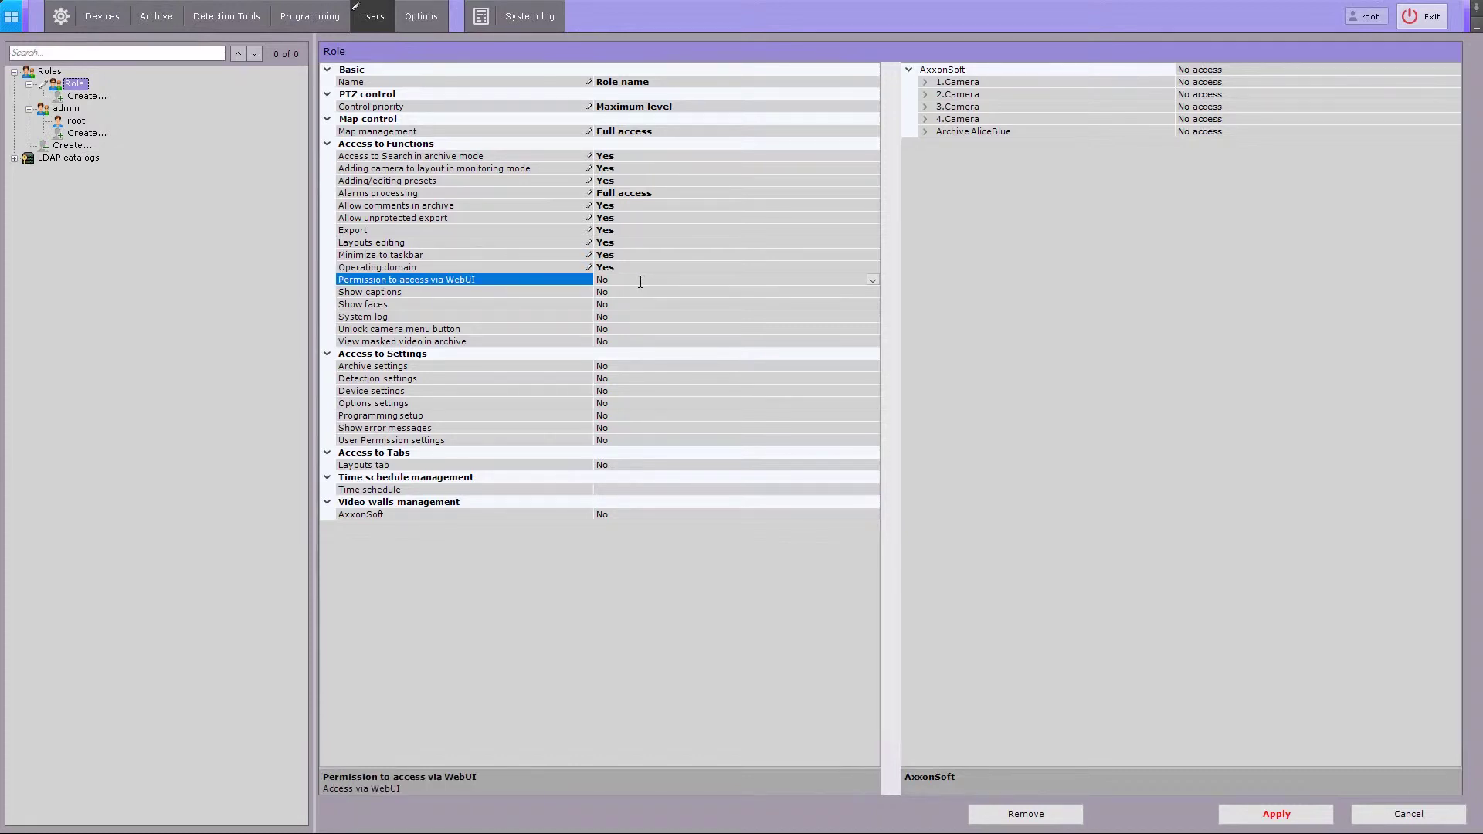
pyautogui.click(640, 281)
pyautogui.click(641, 292)
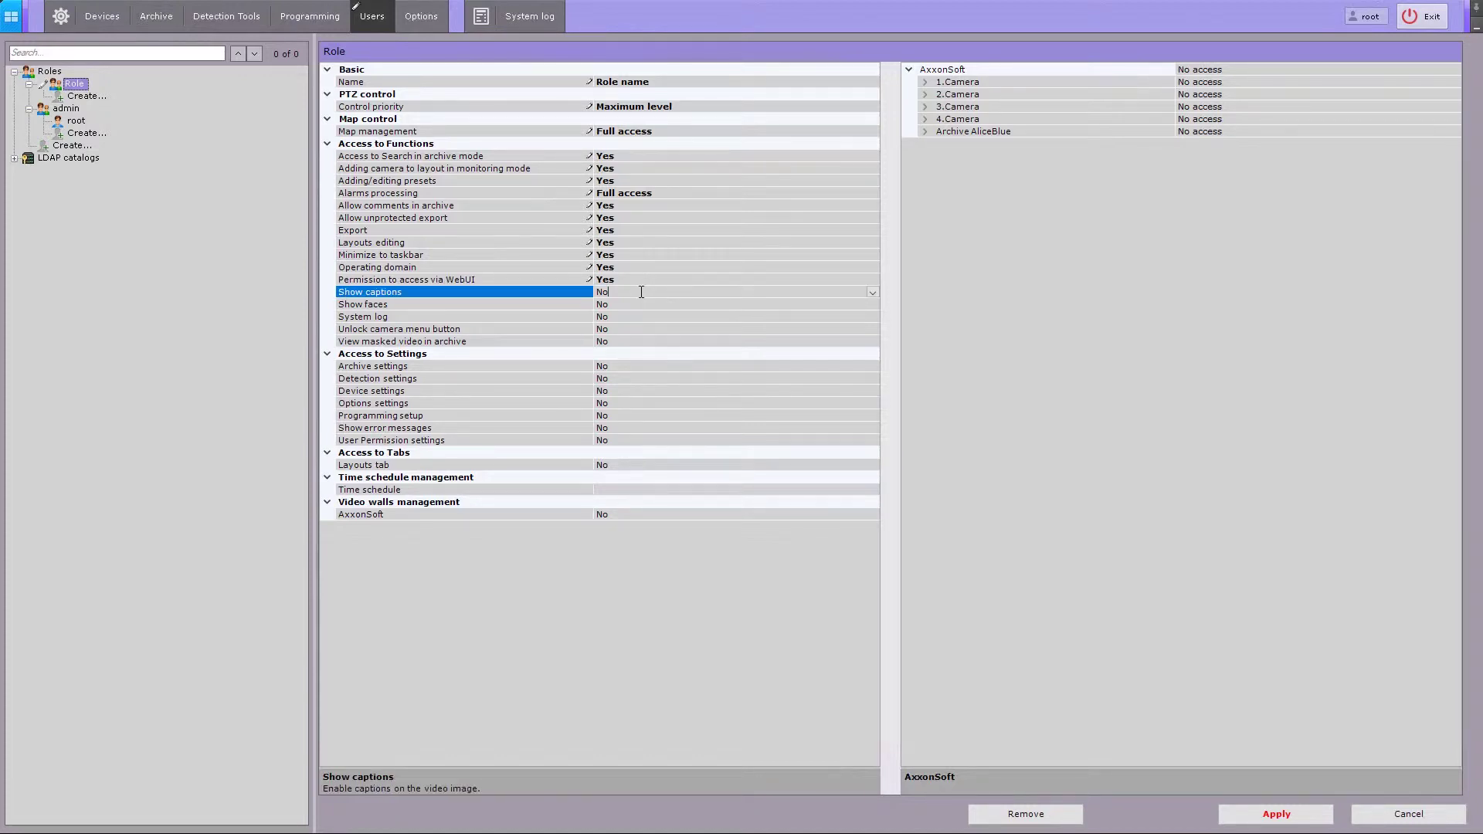
pyautogui.click(641, 293)
pyautogui.click(641, 306)
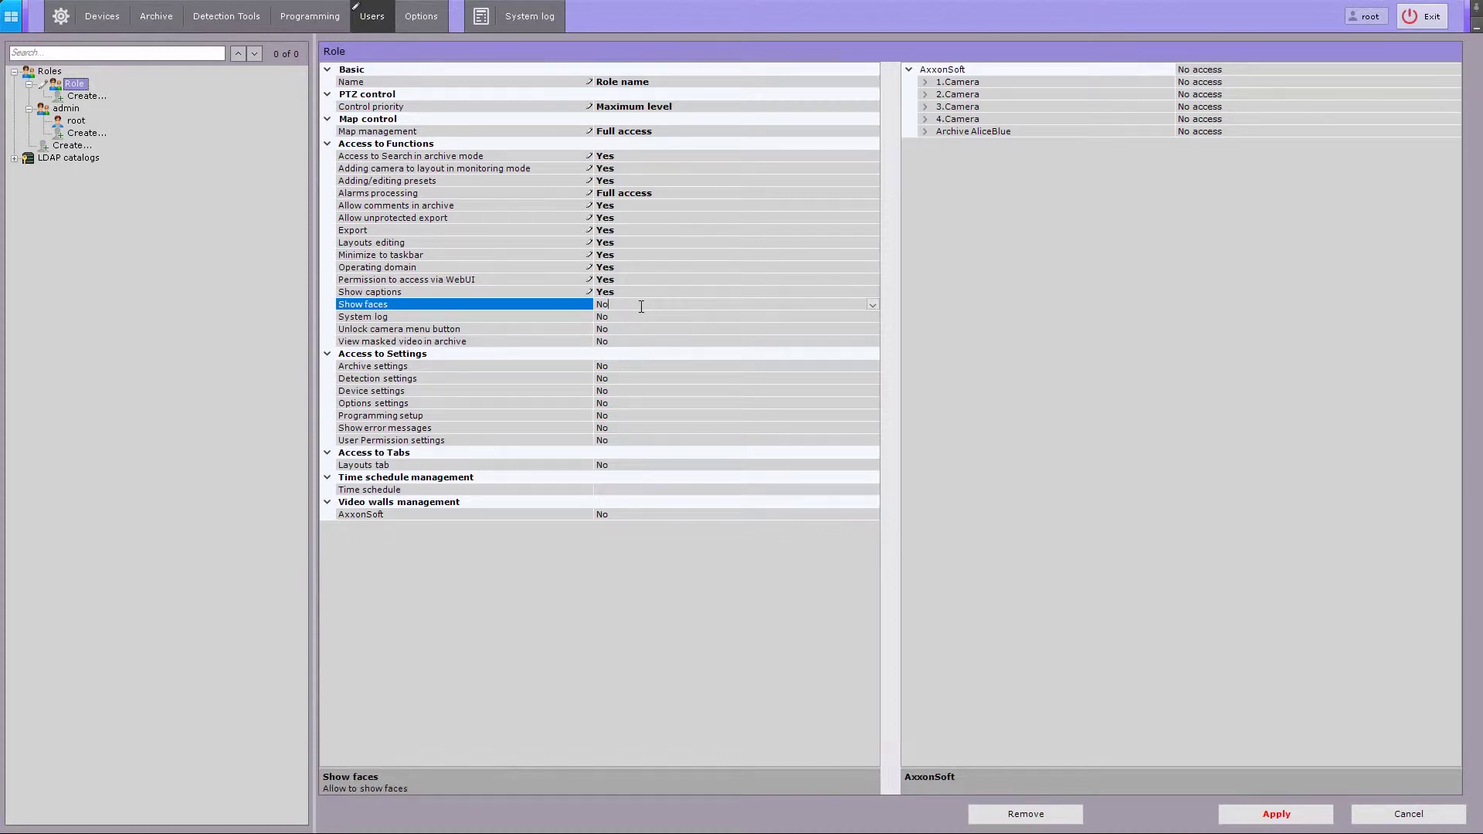
pyautogui.click(641, 306)
pyautogui.click(646, 318)
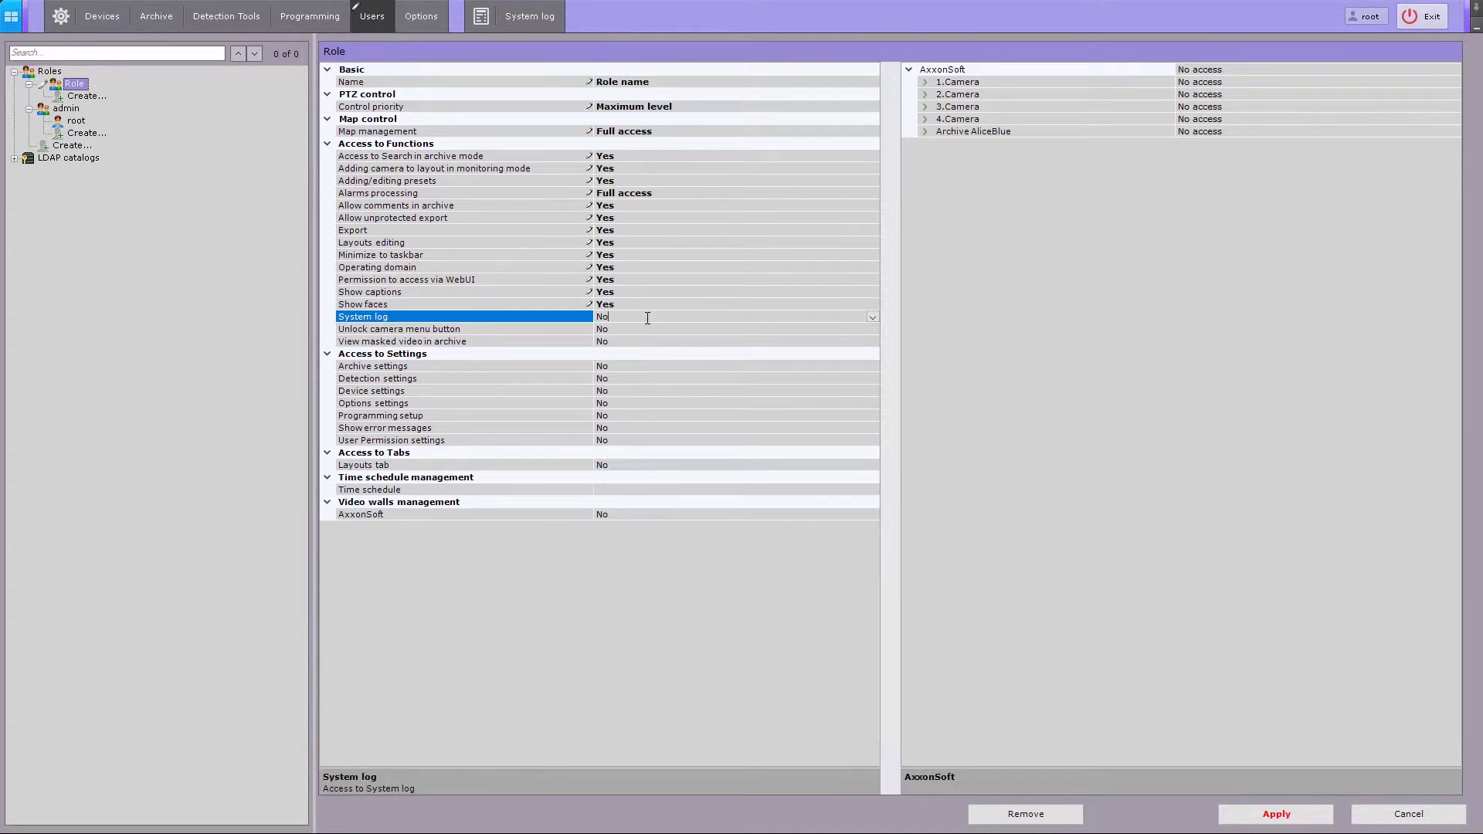
pyautogui.click(648, 318)
pyautogui.click(645, 329)
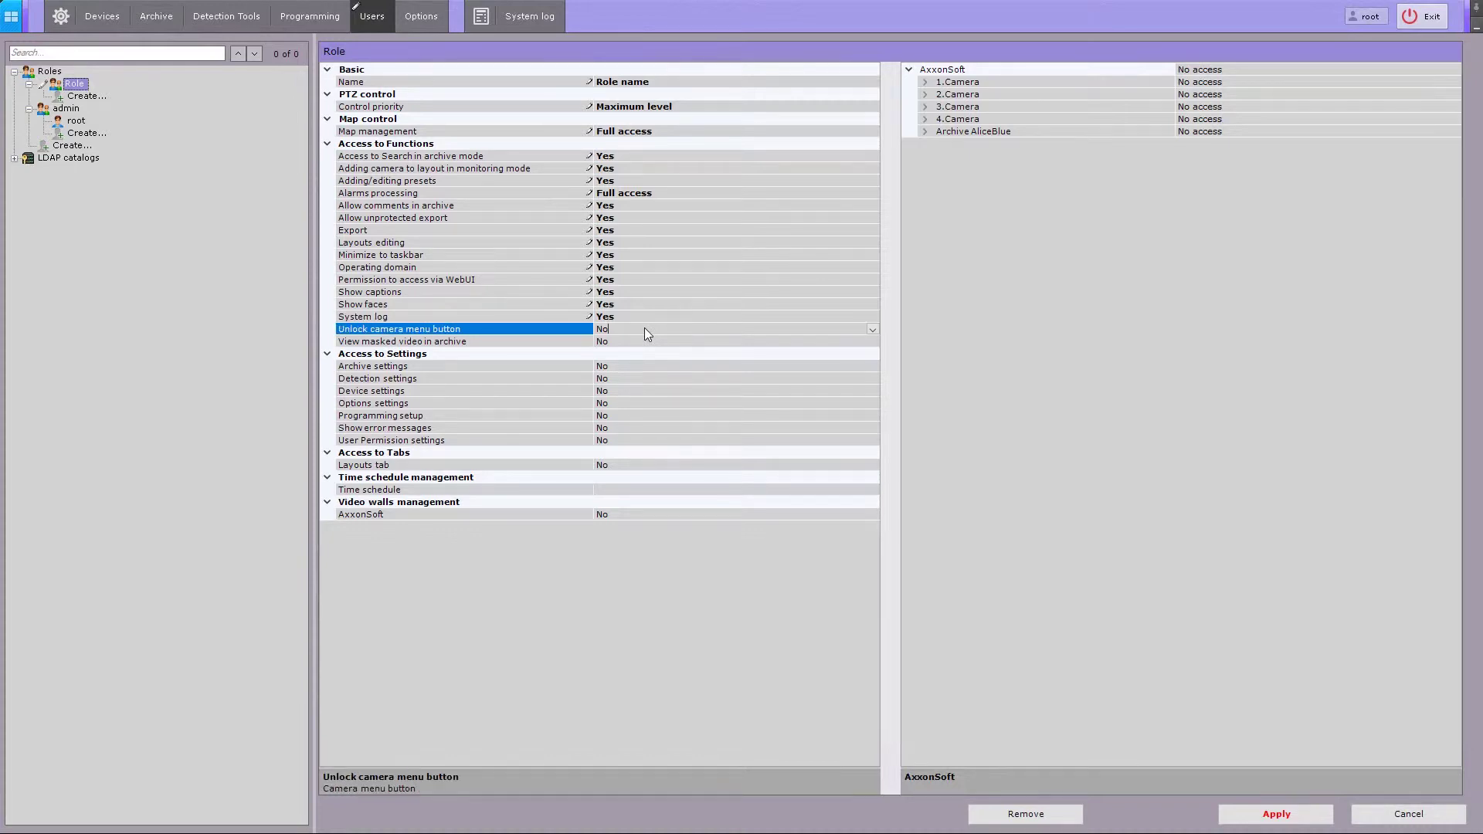
pyautogui.click(646, 329)
pyautogui.click(645, 340)
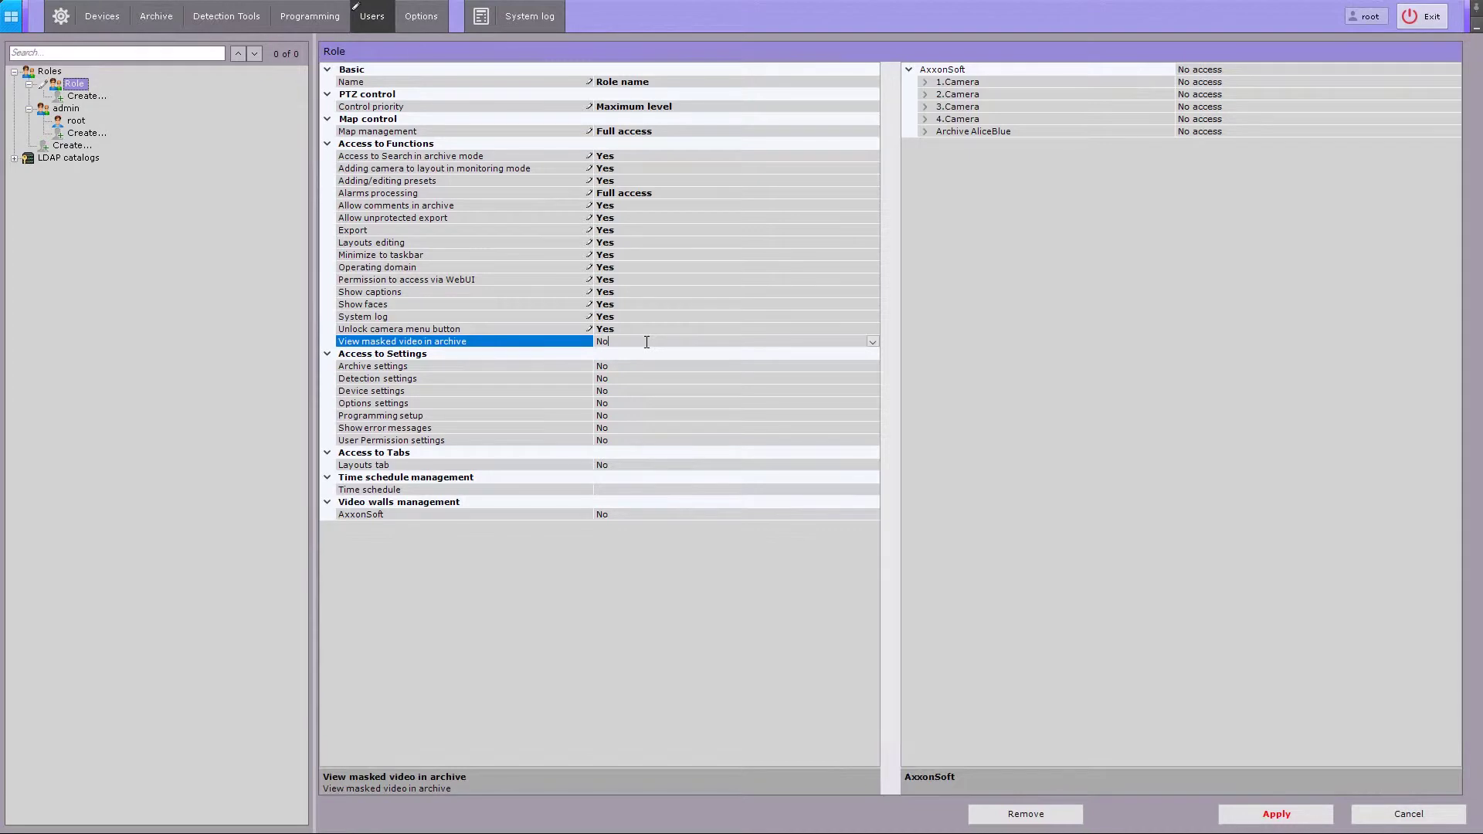
pyautogui.click(646, 341)
# - Set Archive, Detection, Device and Options settings access to Yes
pyautogui.click(661, 367)
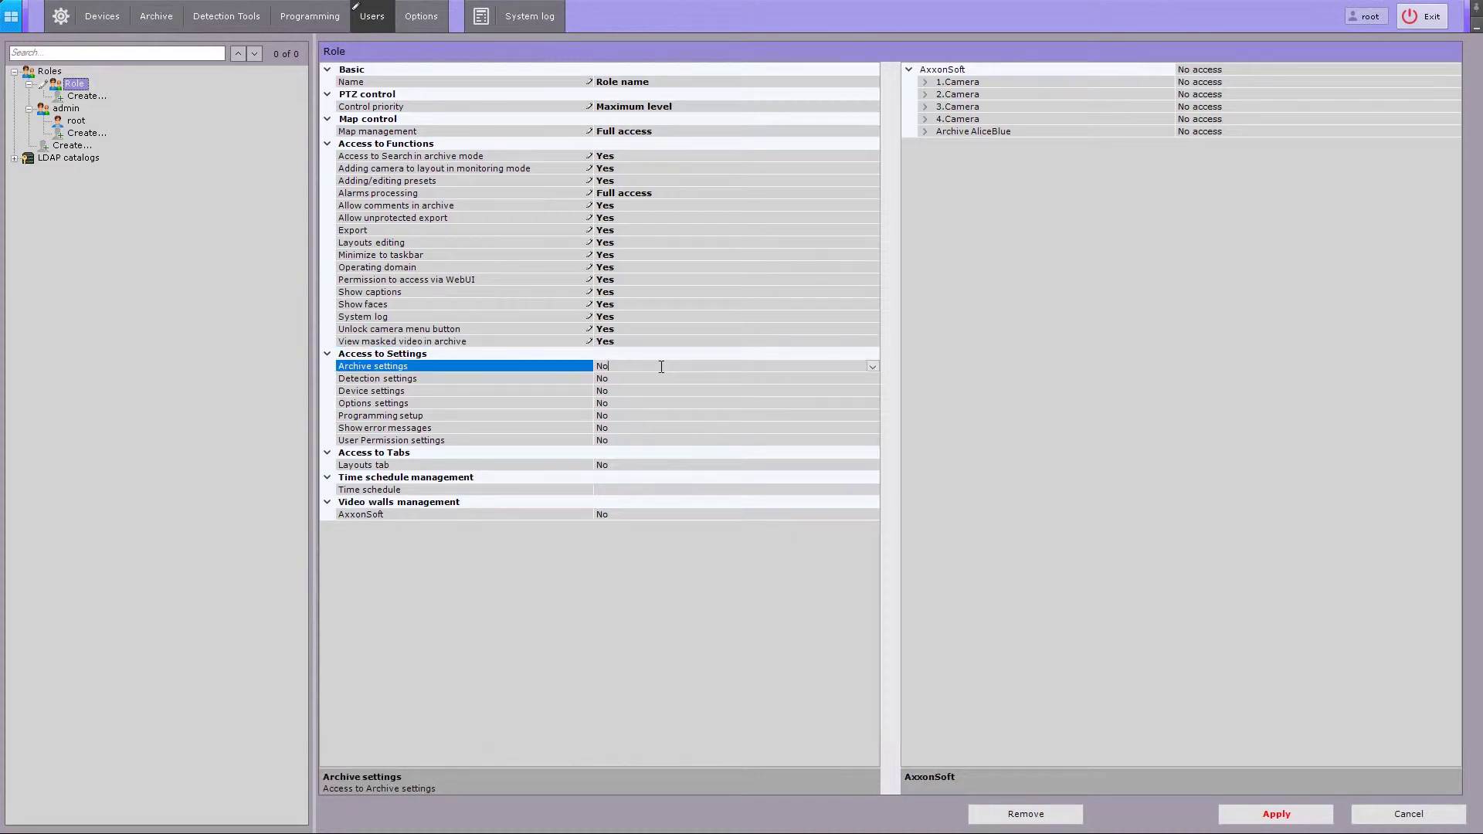
pyautogui.press('Down')
pyautogui.click(655, 378)
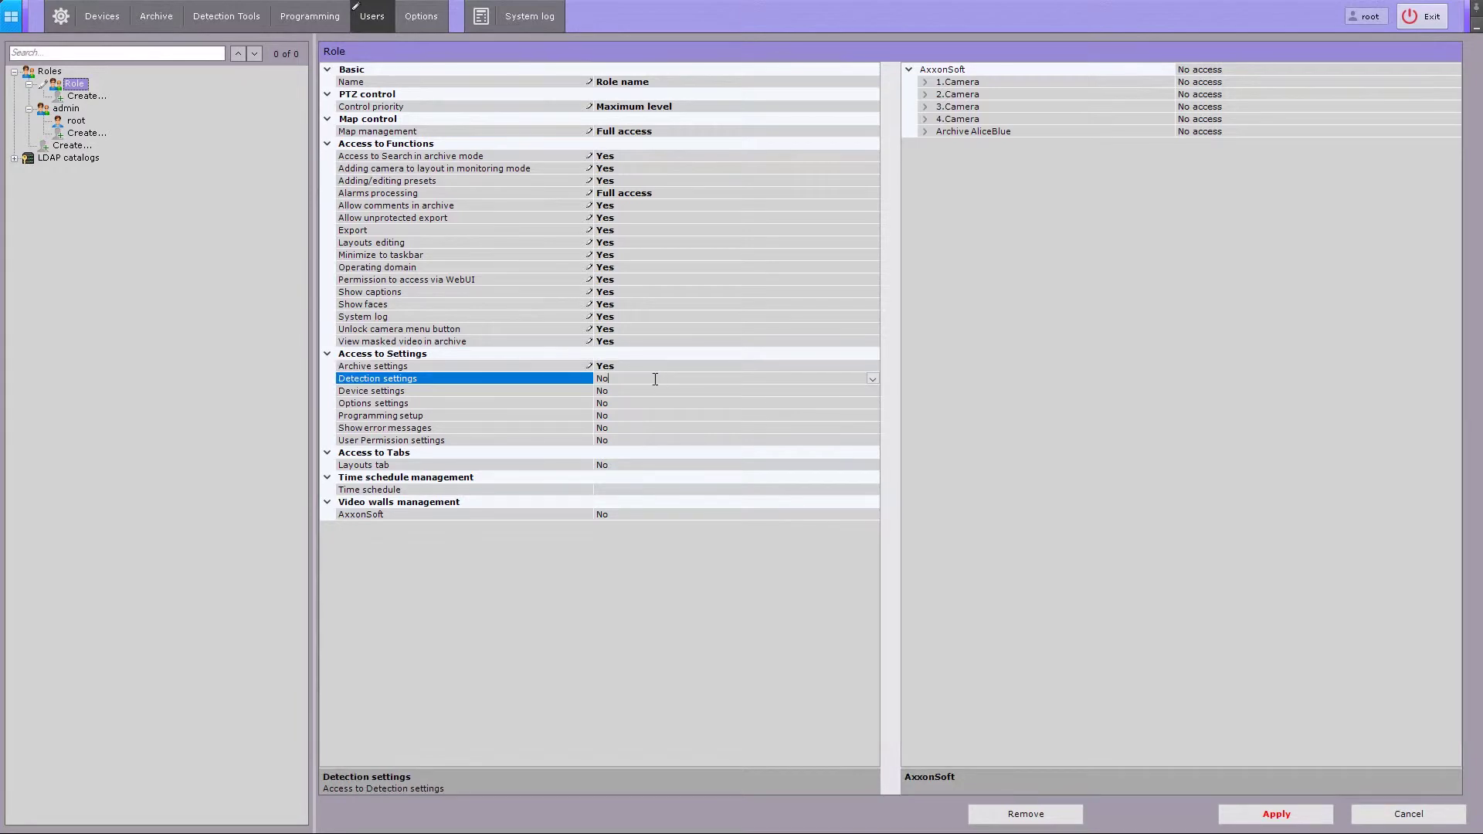
pyautogui.press('Down')
pyautogui.click(651, 392)
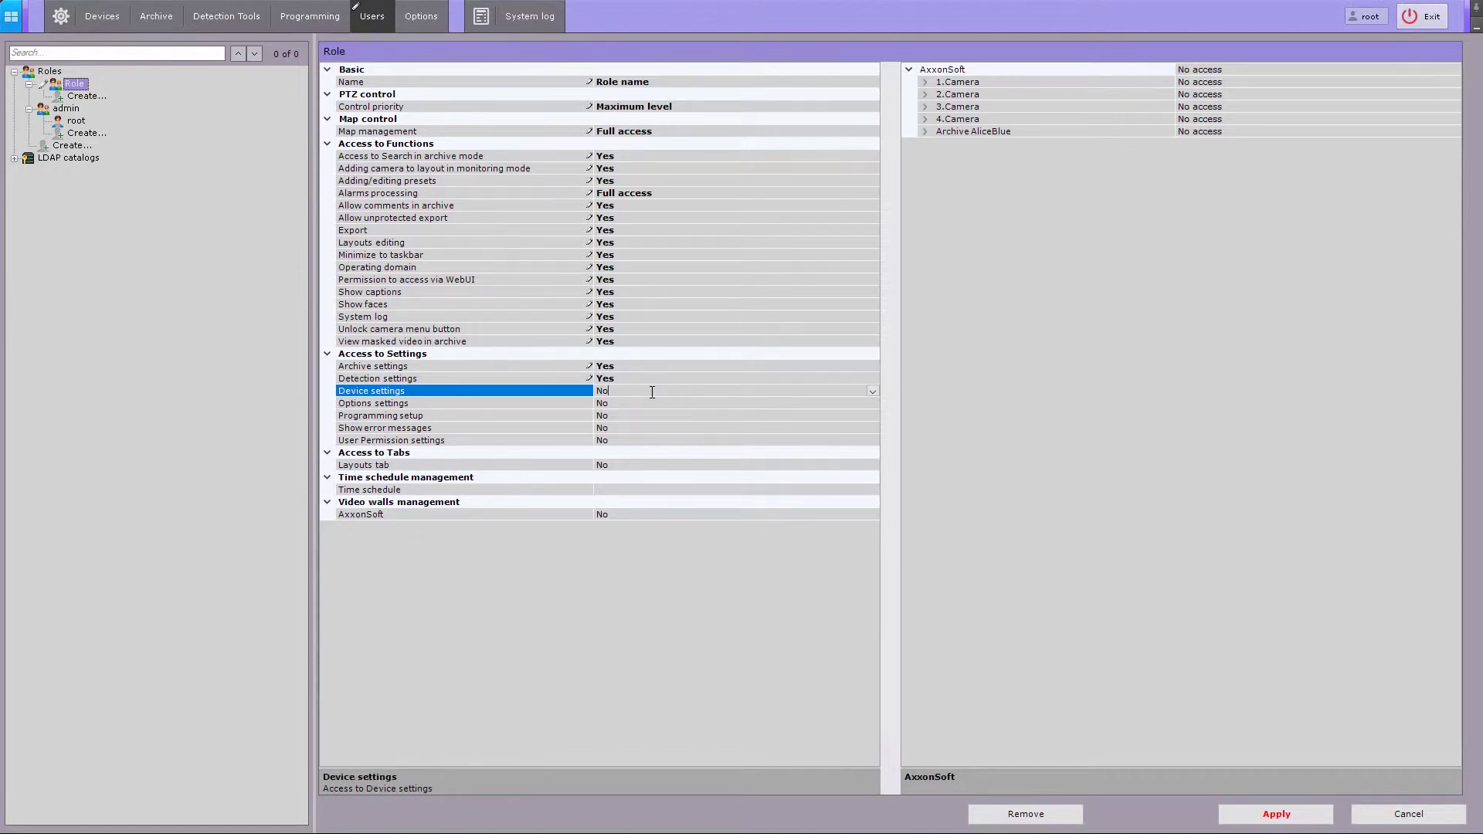
pyautogui.press('Down')
pyautogui.click(647, 404)
pyautogui.press('Down')
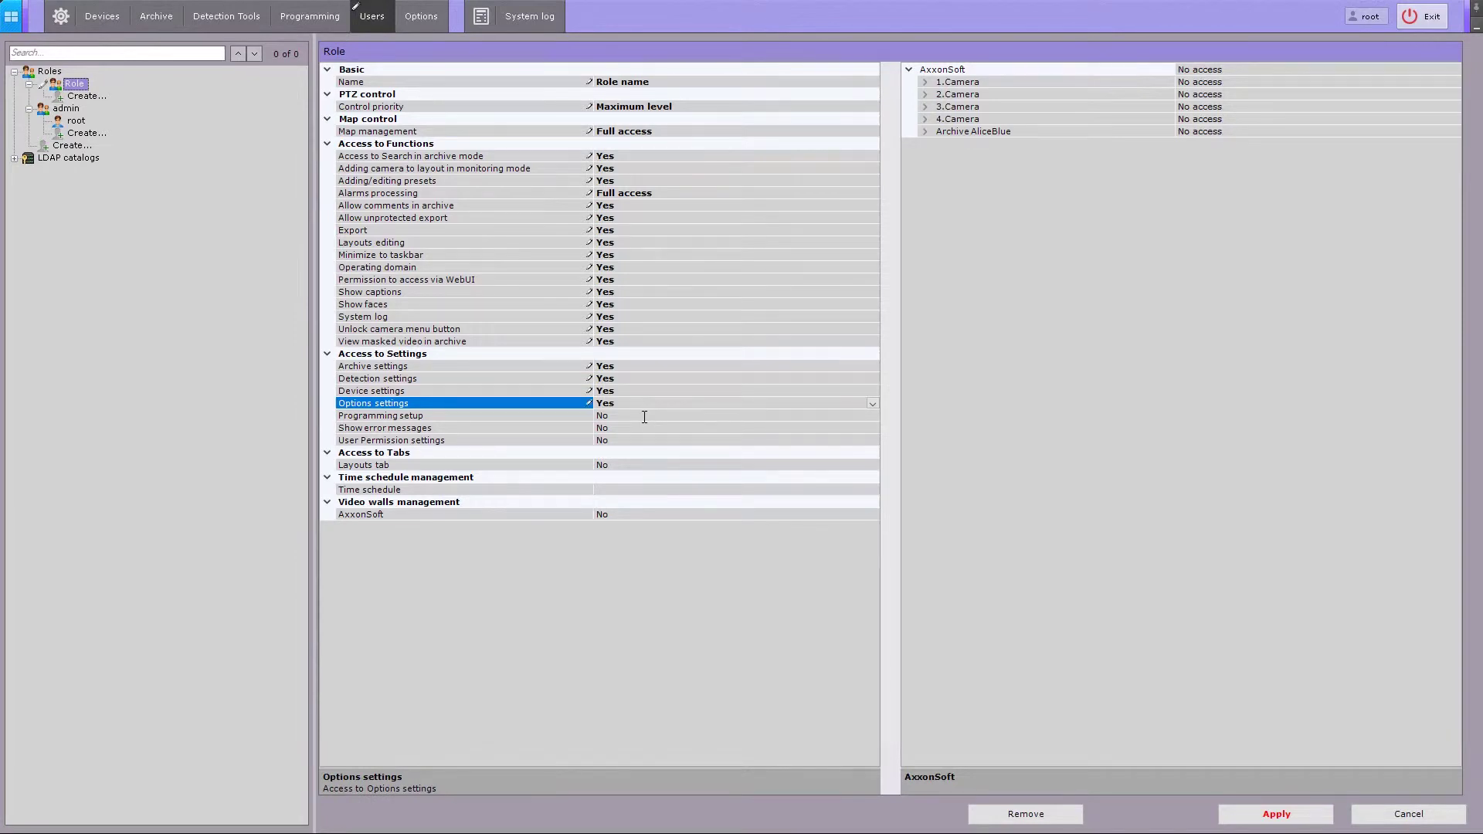
# - Set Programming setup, Show error messages and User Permission settings access to Yes
pyautogui.click(645, 418)
pyautogui.press('Down')
pyautogui.click(644, 429)
pyautogui.press('Down')
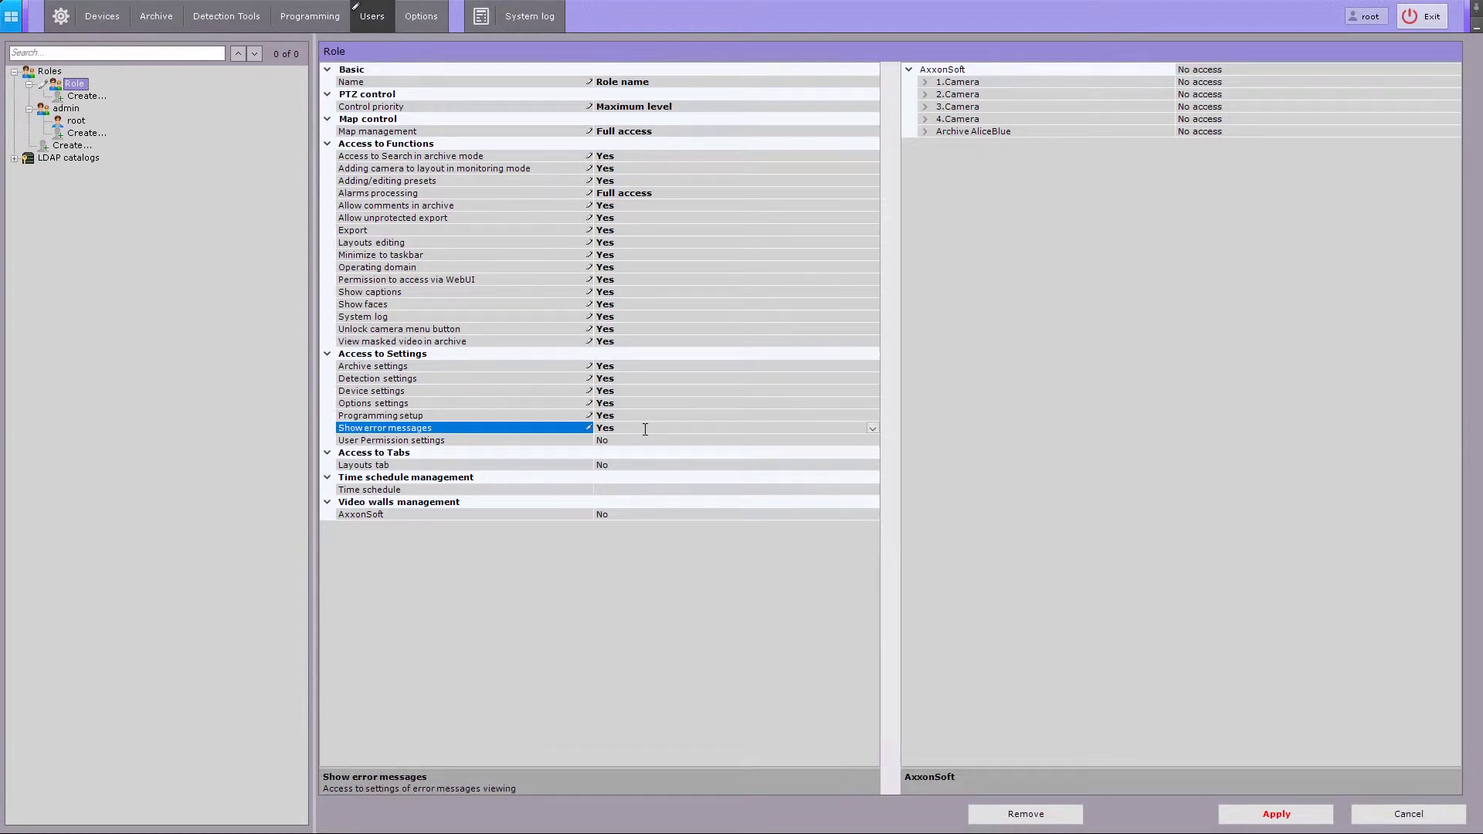
pyautogui.click(646, 439)
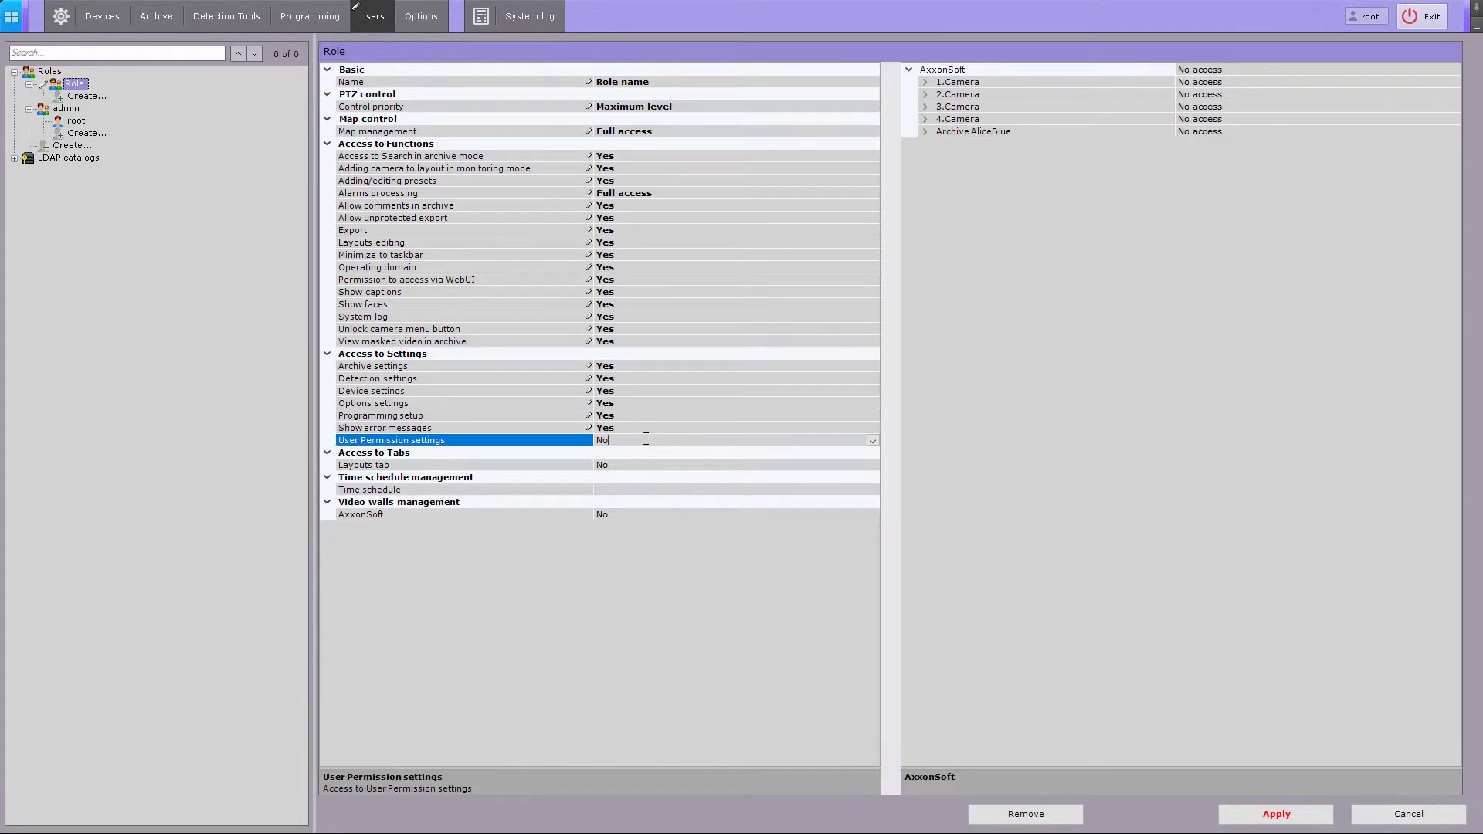
pyautogui.press('Down')
# - Allow the Layouts tab and assign the Time Schedule List time schedule to the role
pyautogui.click(652, 464)
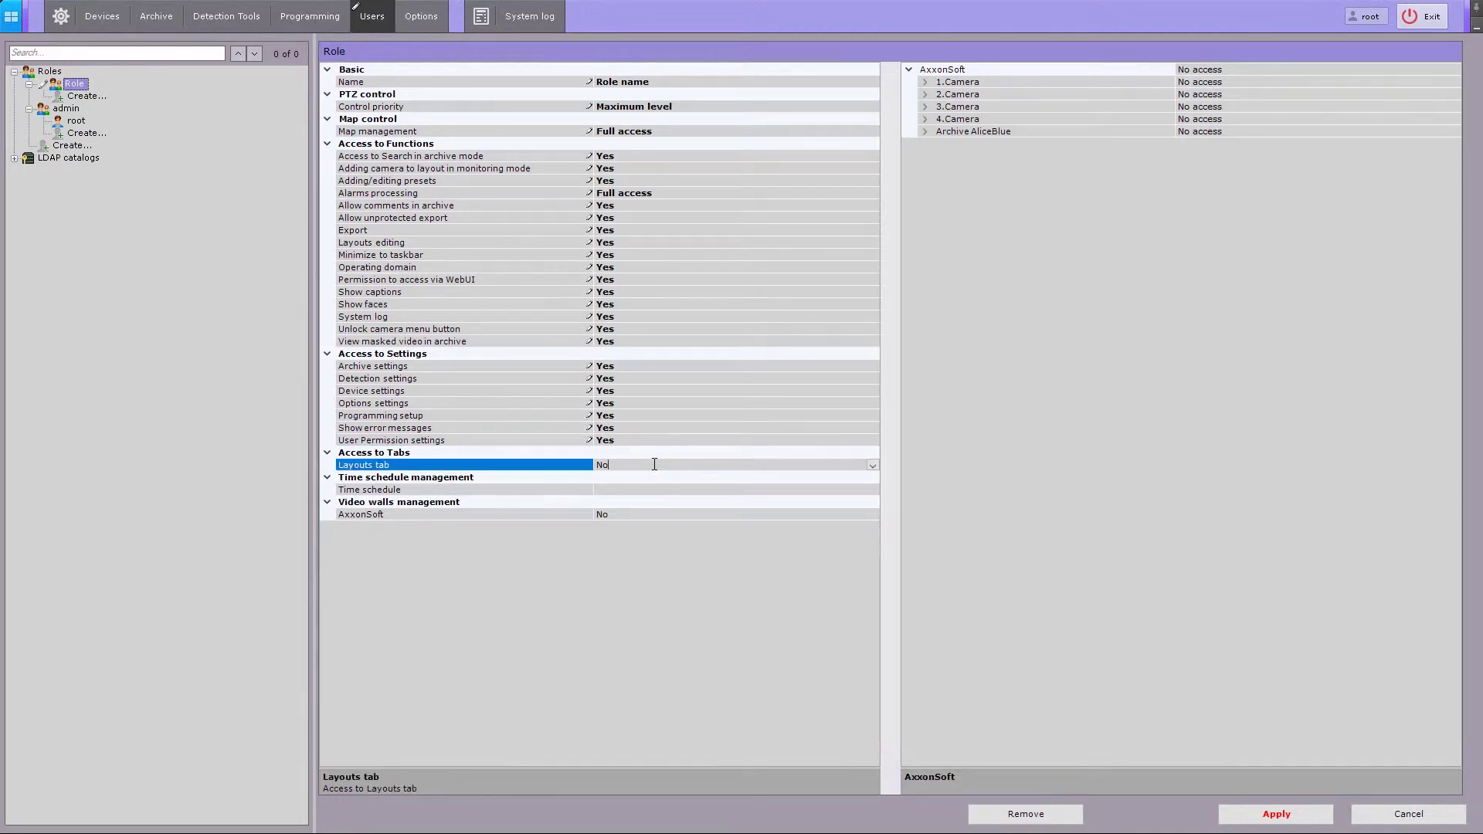
pyautogui.press('Down')
pyautogui.click(646, 488)
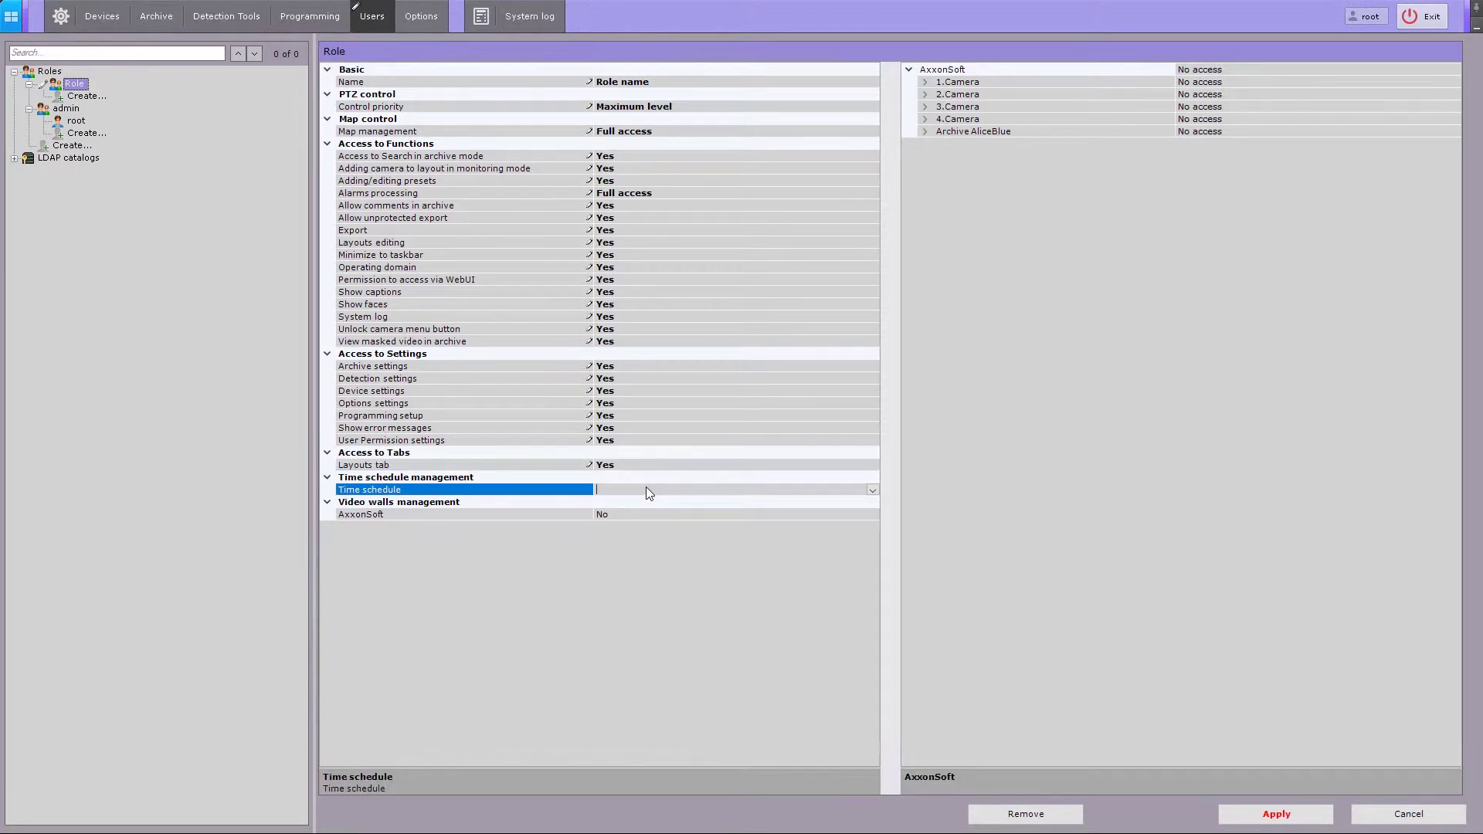
pyautogui.click(872, 491)
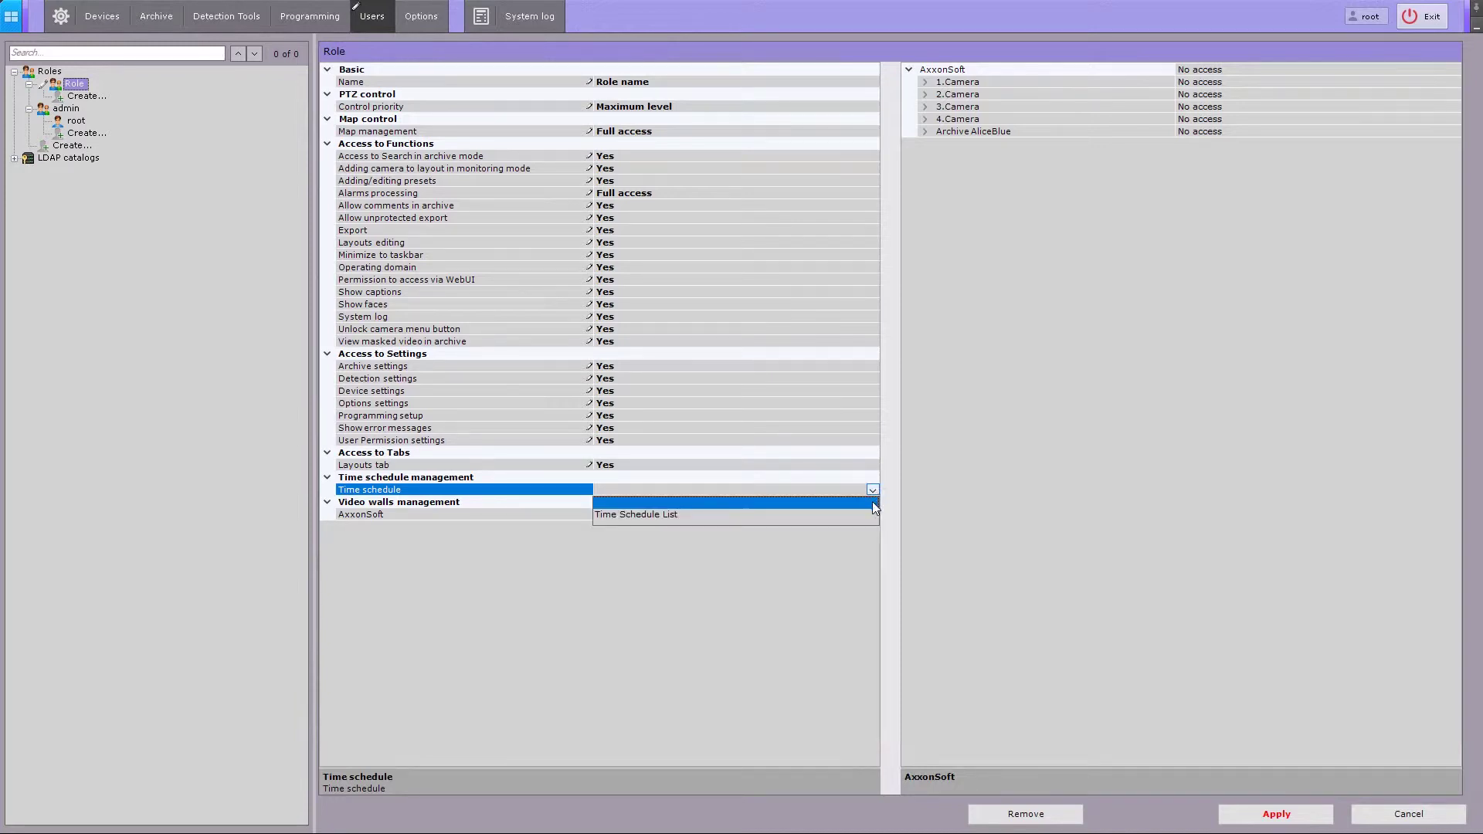
pyautogui.click(647, 516)
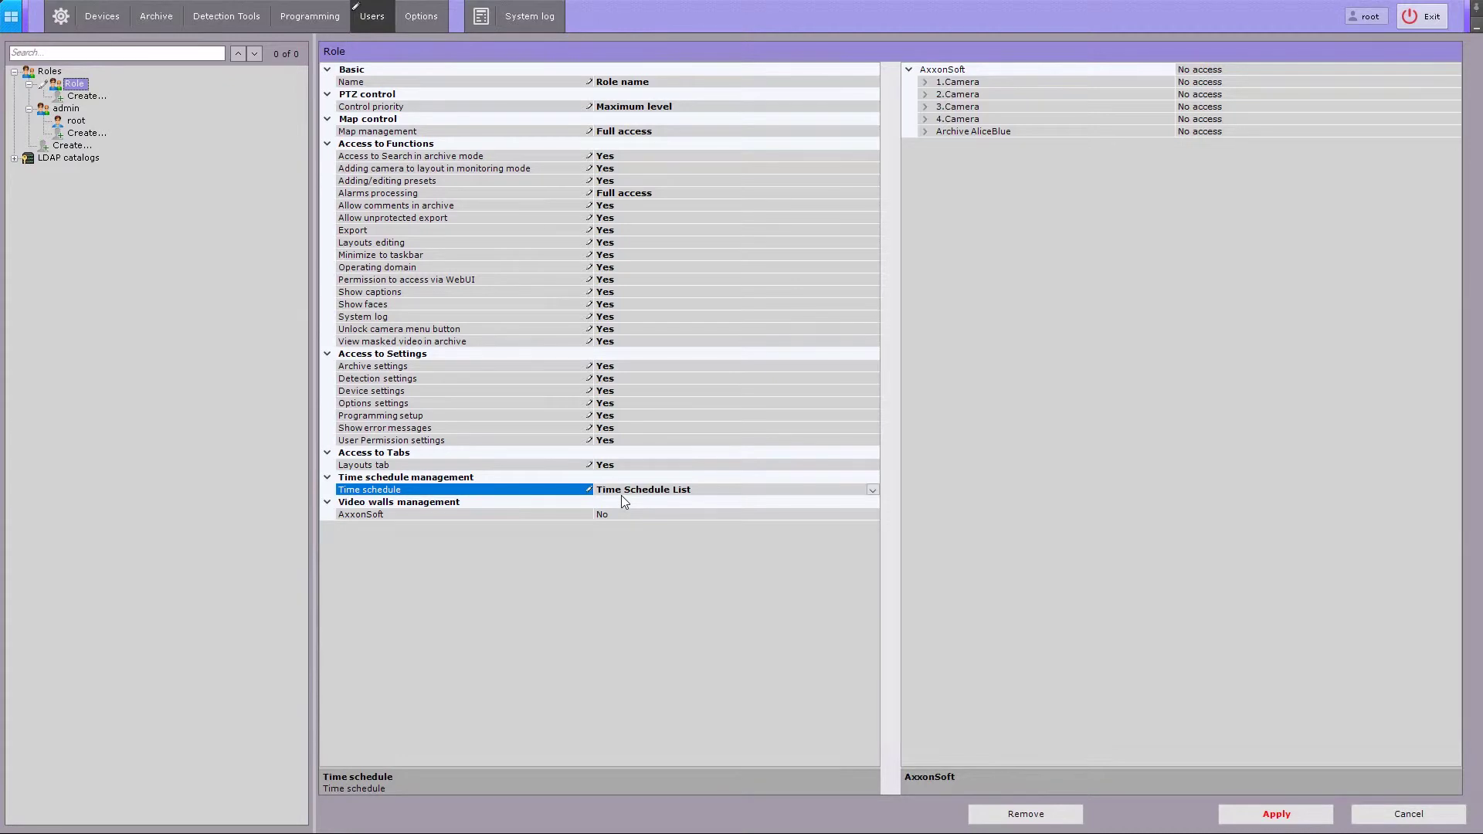
# - Allow AxxonSoft video wall management and select the AxxonSoft server's device access entry
pyautogui.click(640, 513)
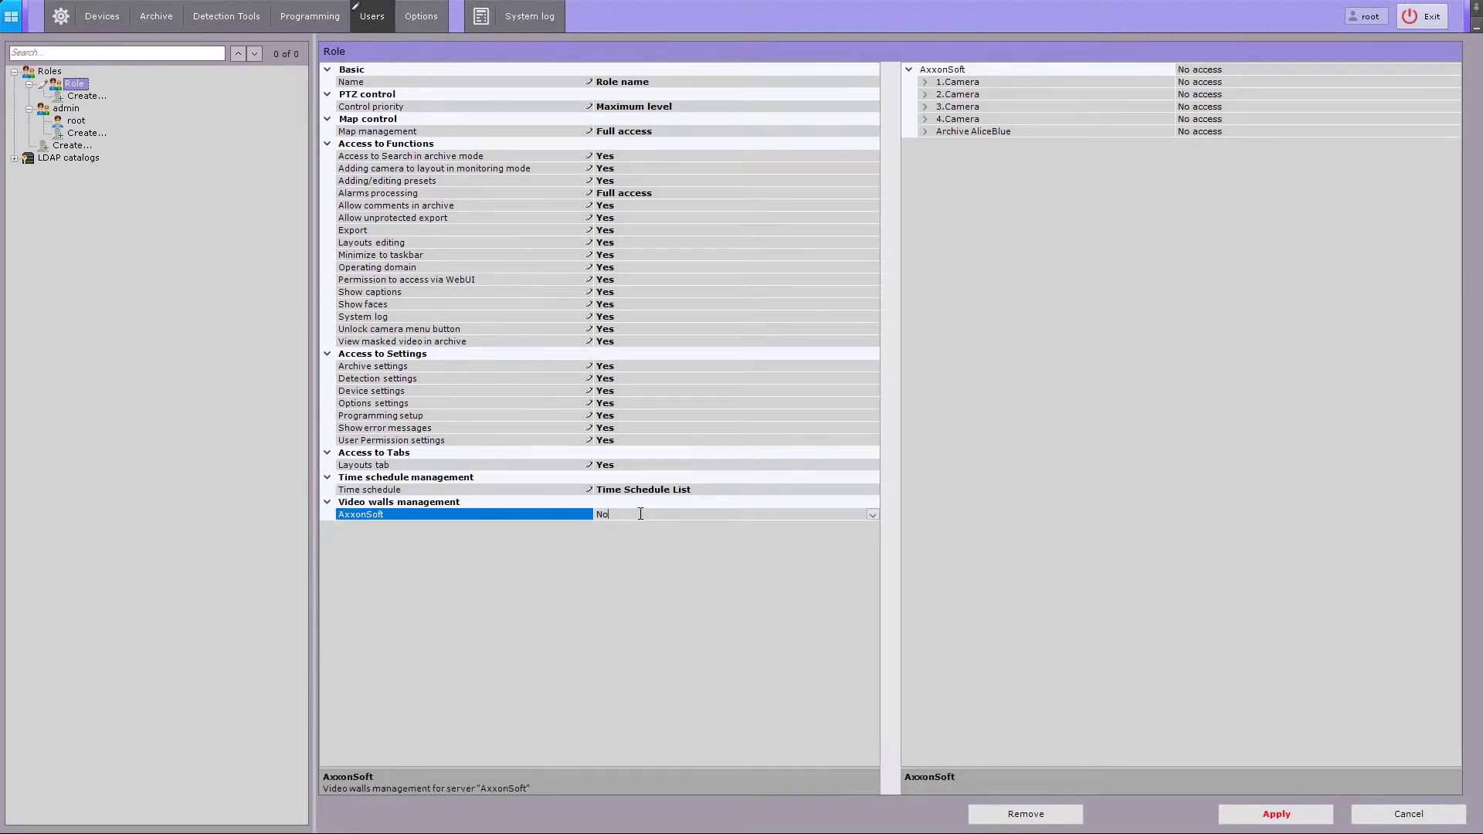
pyautogui.scroll(1, 640, 514)
pyautogui.click(1311, 70)
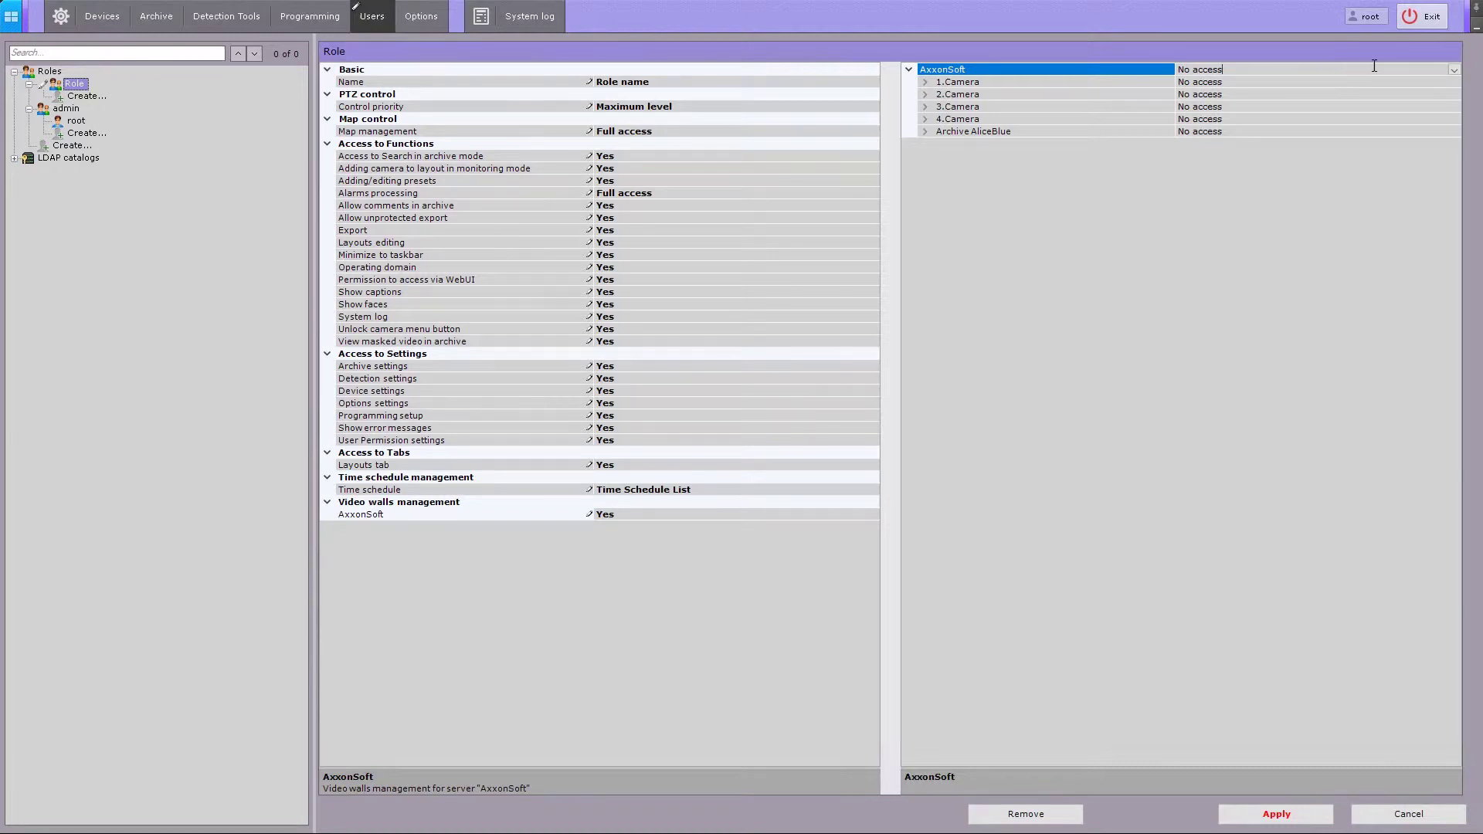
# - Give the AxxonSoft server and cameras 1–4 Live/Archive/Control/Configure access with full archive access
pyautogui.click(1453, 69)
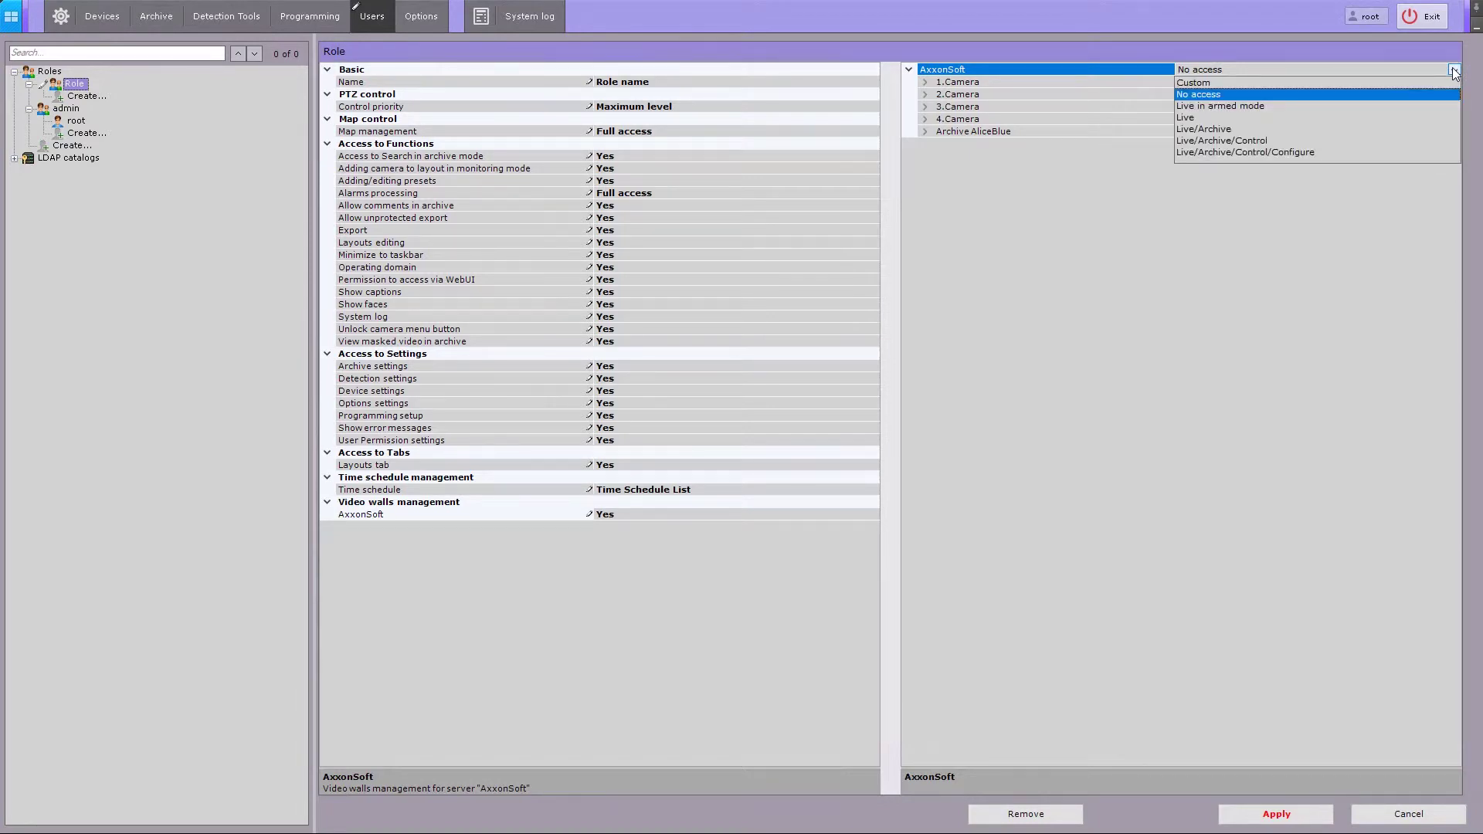
pyautogui.click(1330, 106)
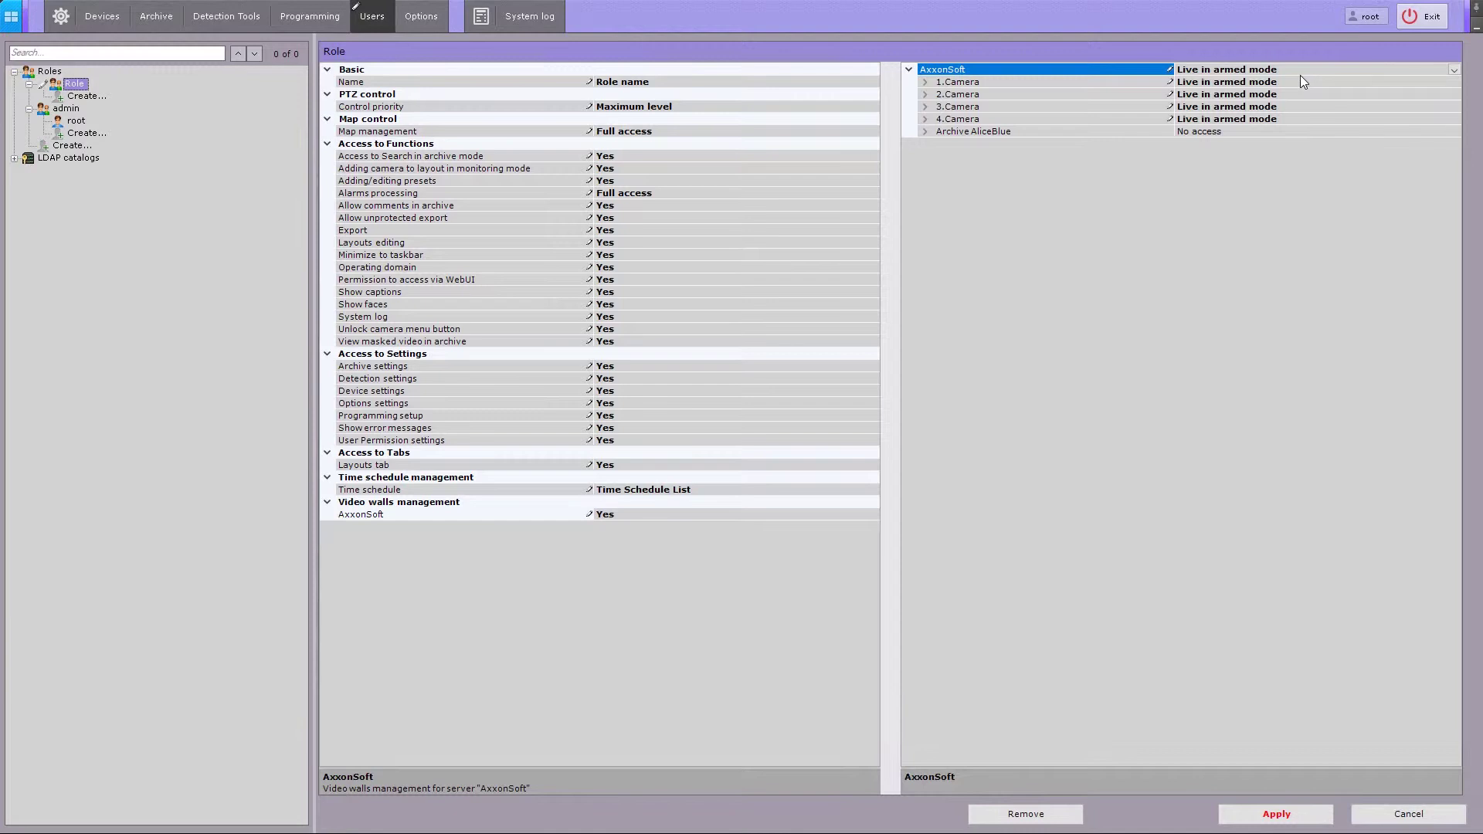
pyautogui.scroll(1, 1305, 69)
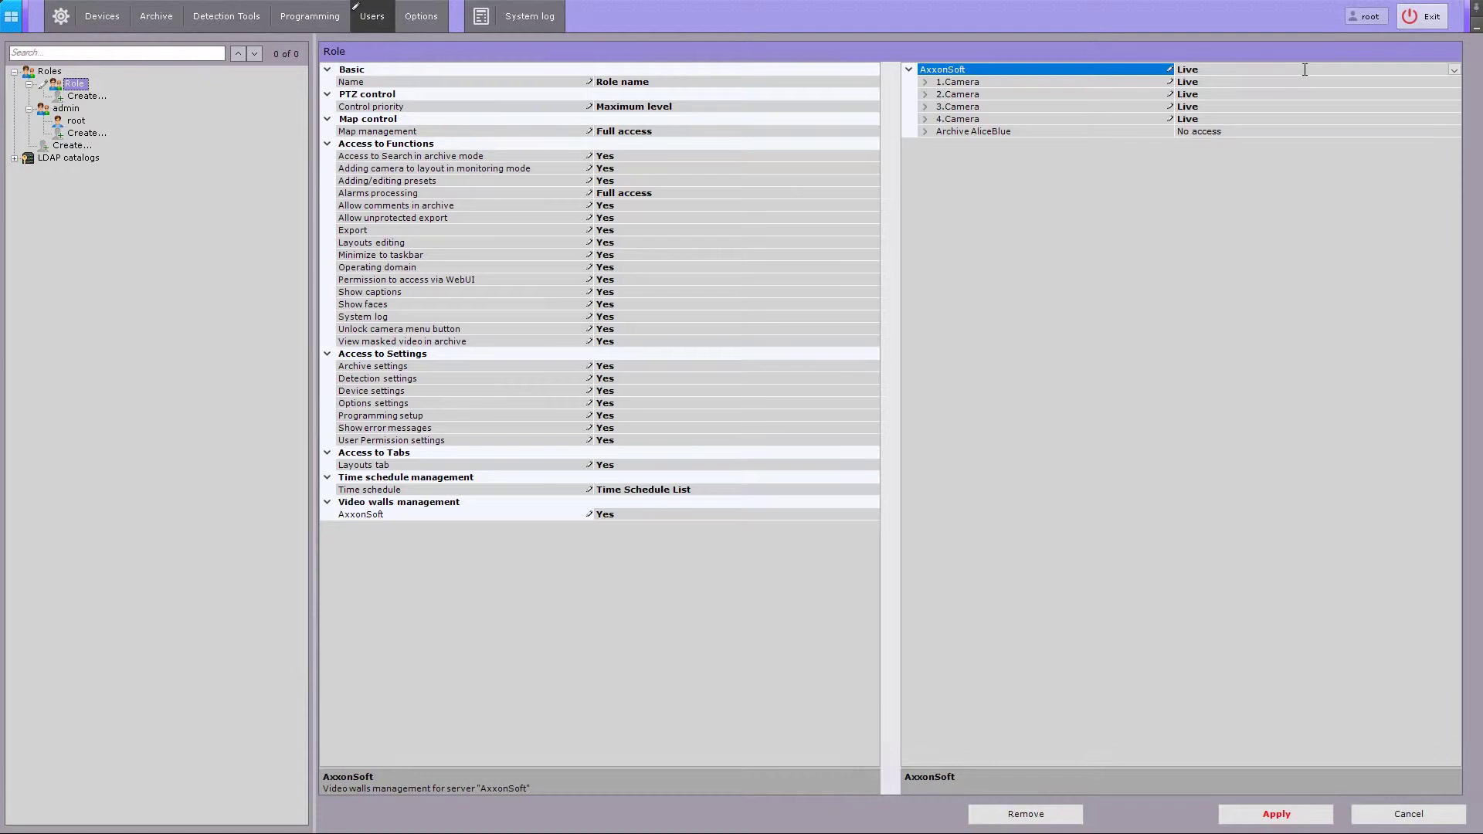
pyautogui.scroll(1, 1305, 70)
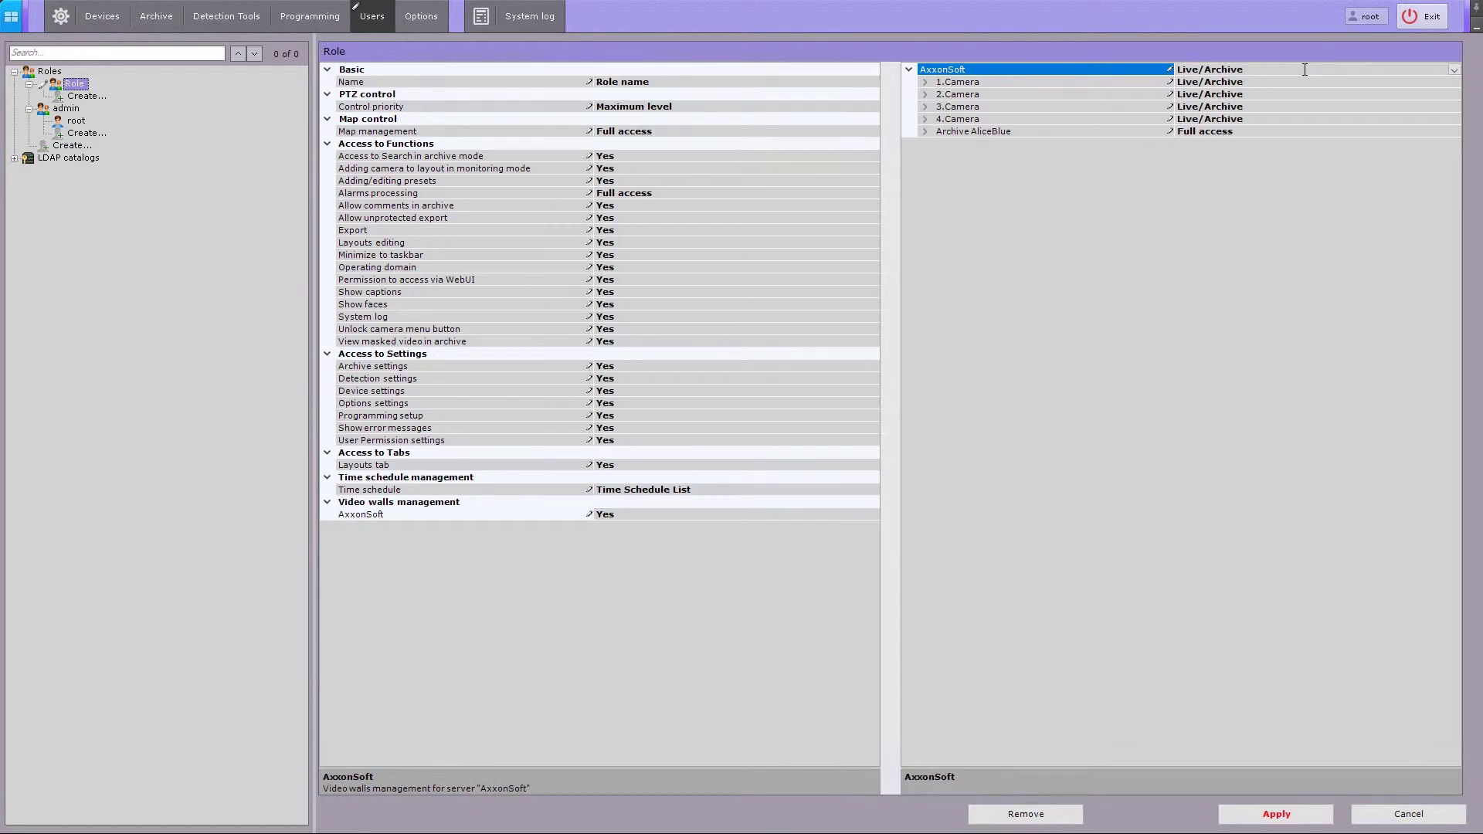
pyautogui.scroll(1, 1305, 69)
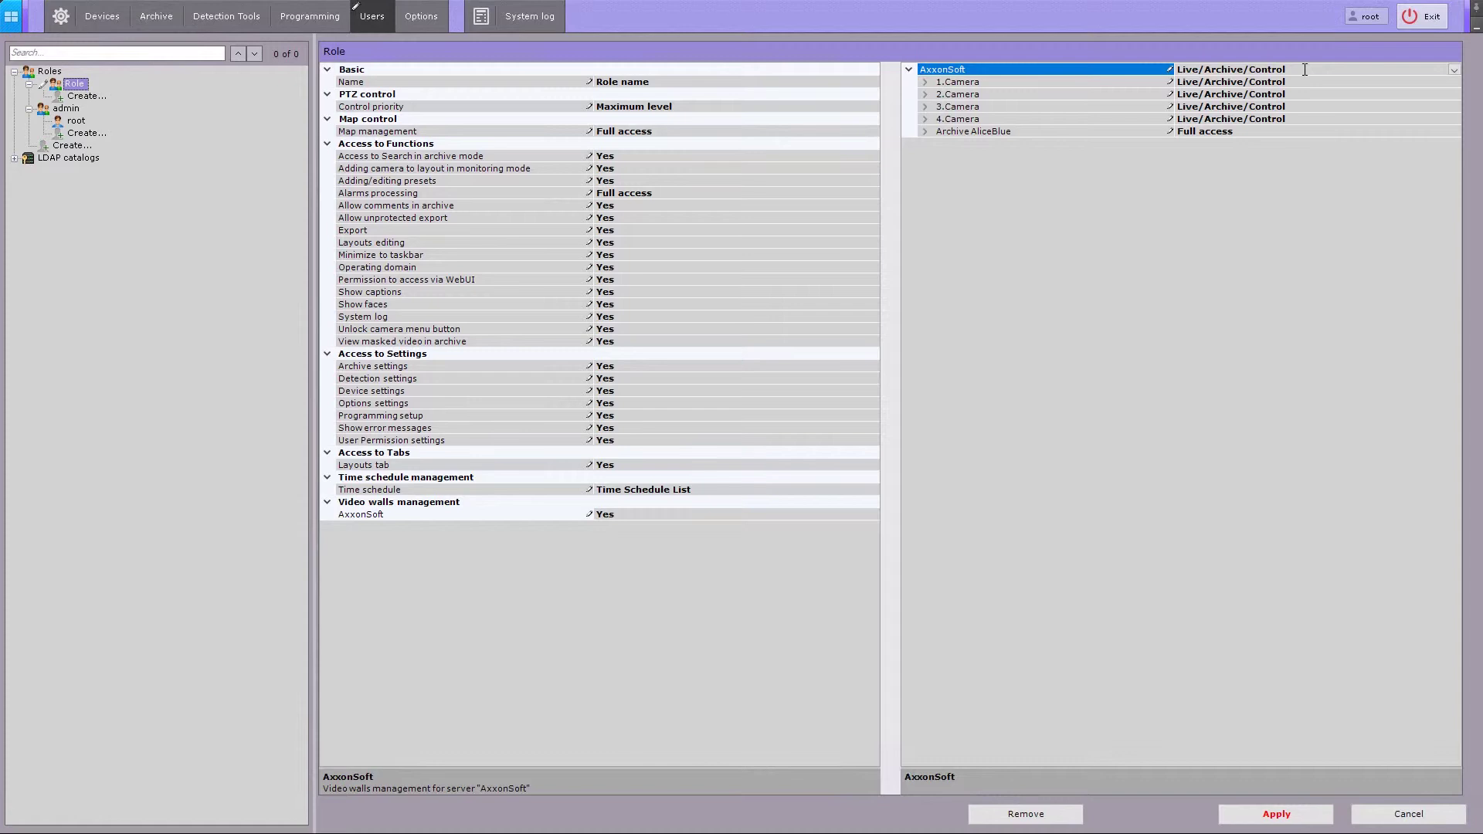
pyautogui.scroll(1, 1305, 69)
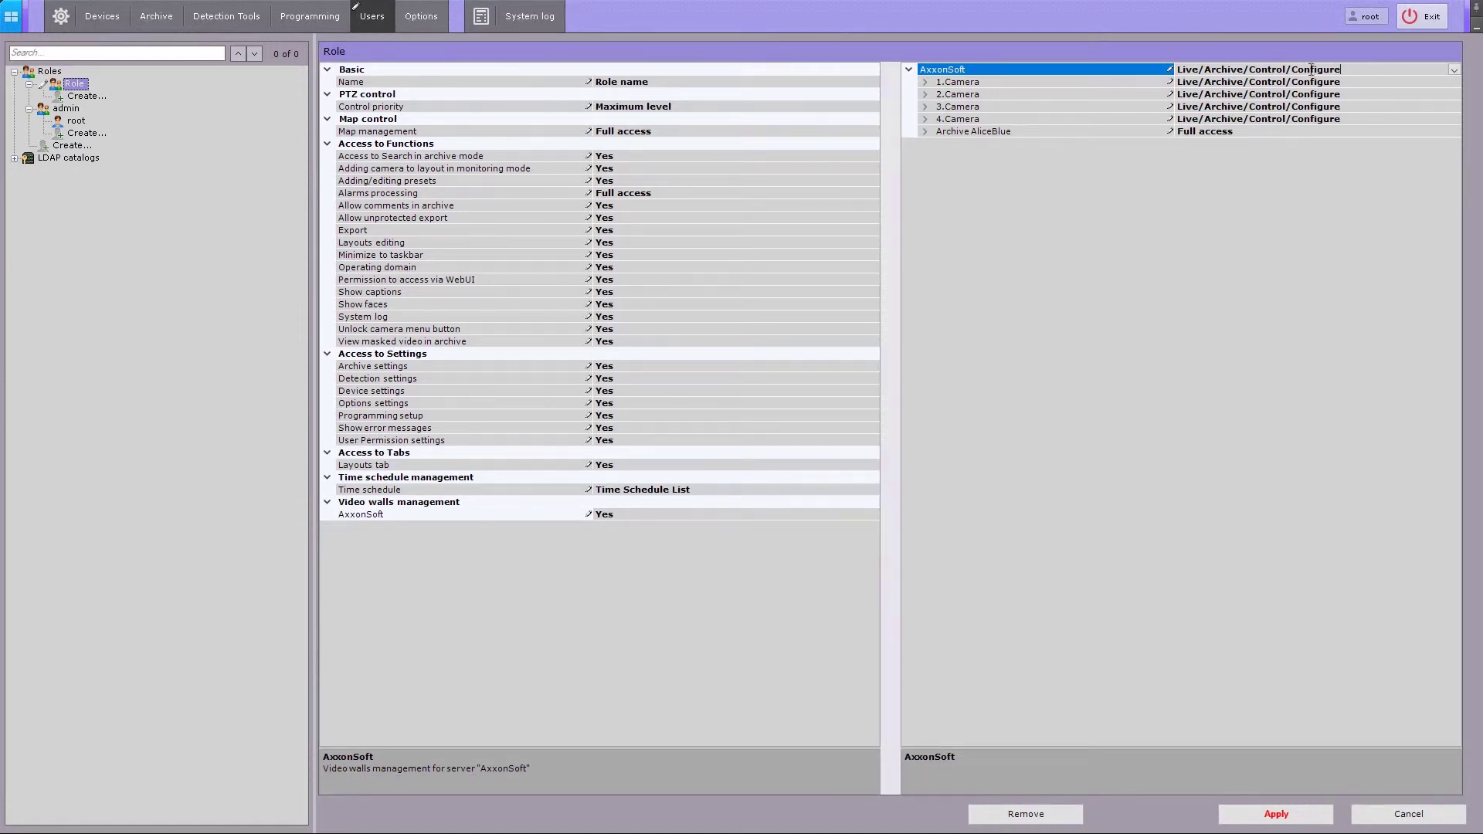
# - Expand 1.Camera and give its 1.0.Microphone Live Audio and Archive access
pyautogui.click(925, 84)
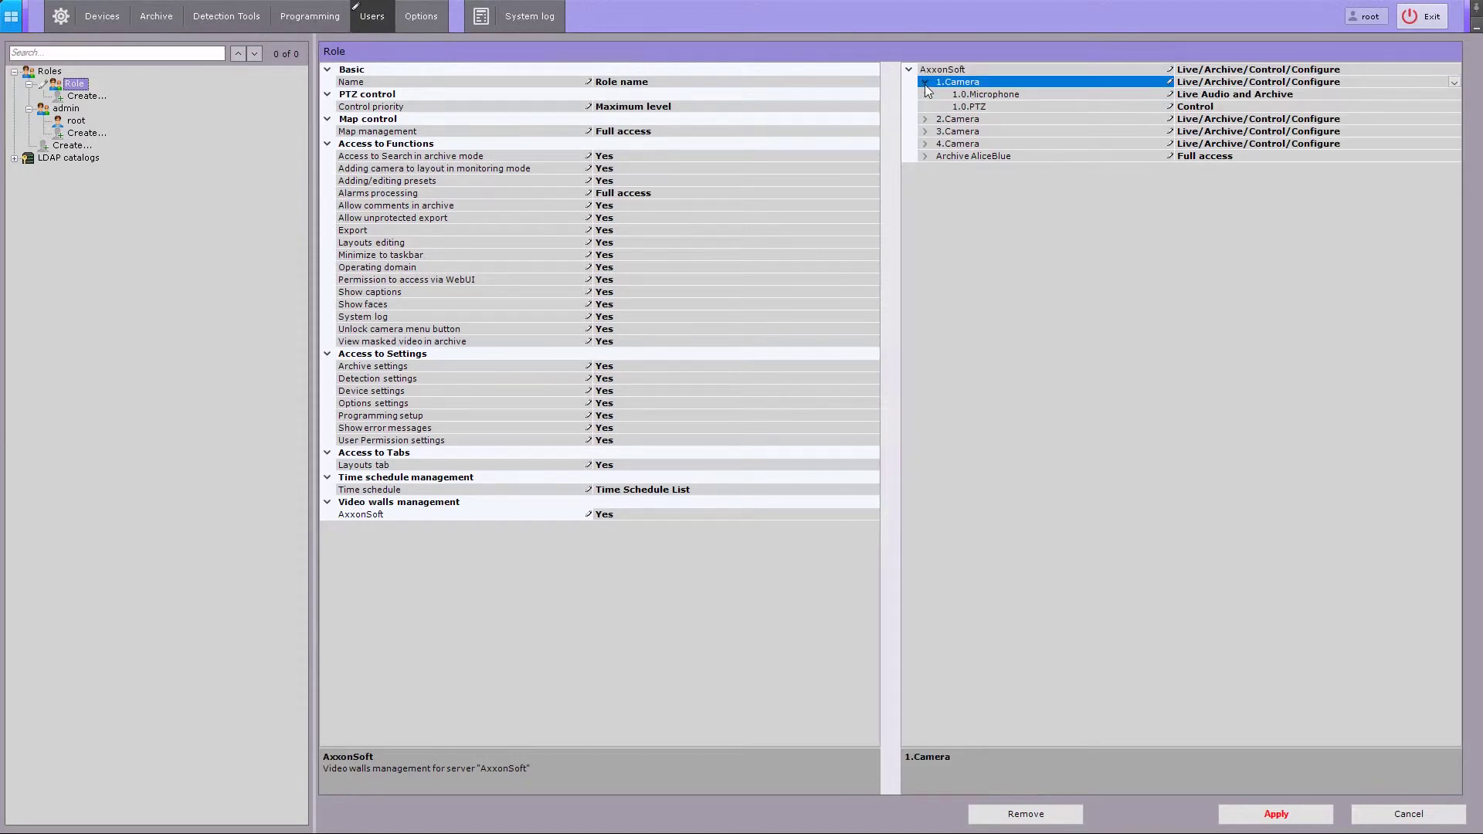
pyautogui.click(1157, 94)
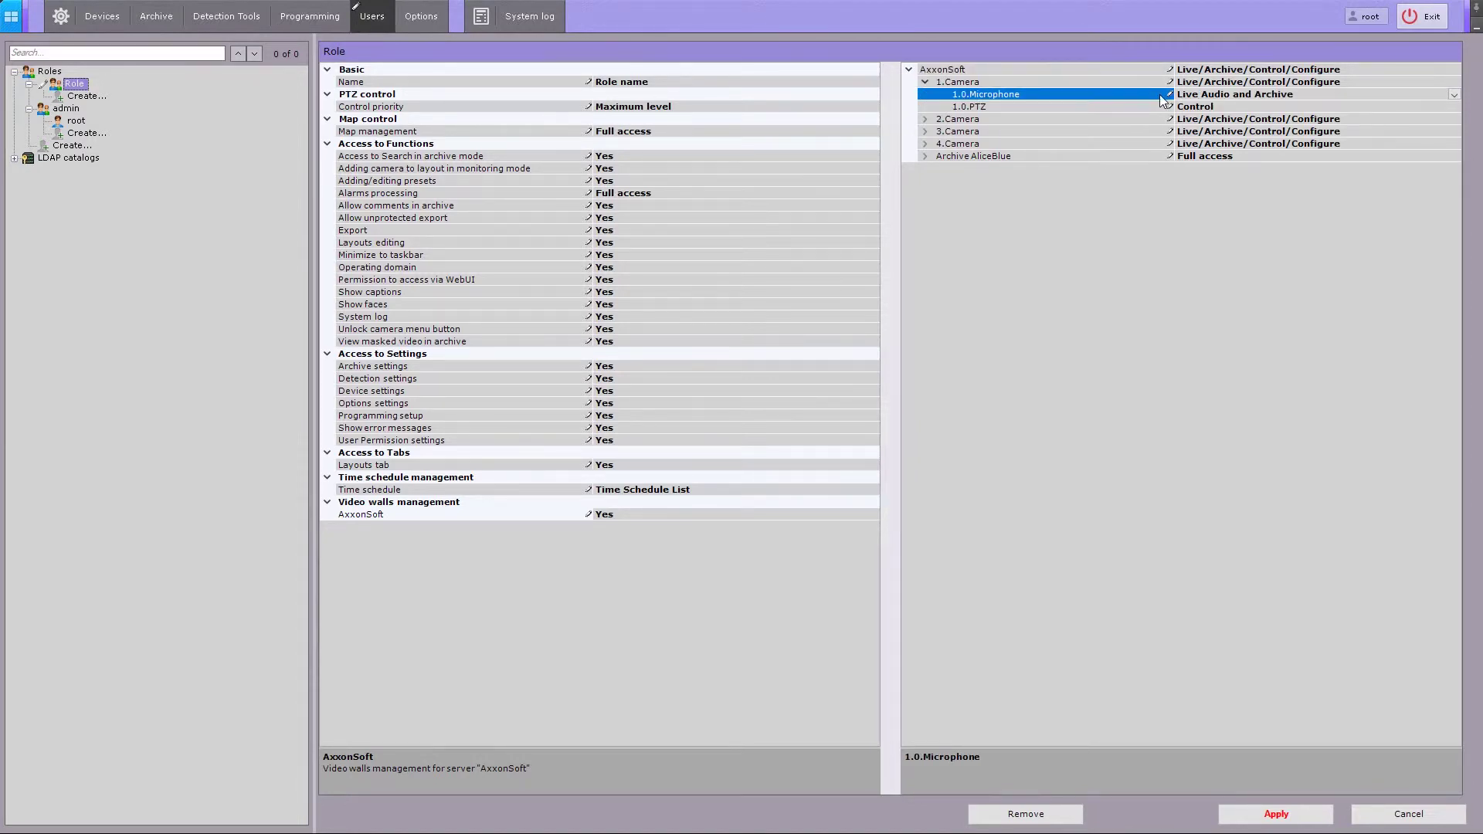
pyautogui.click(1454, 95)
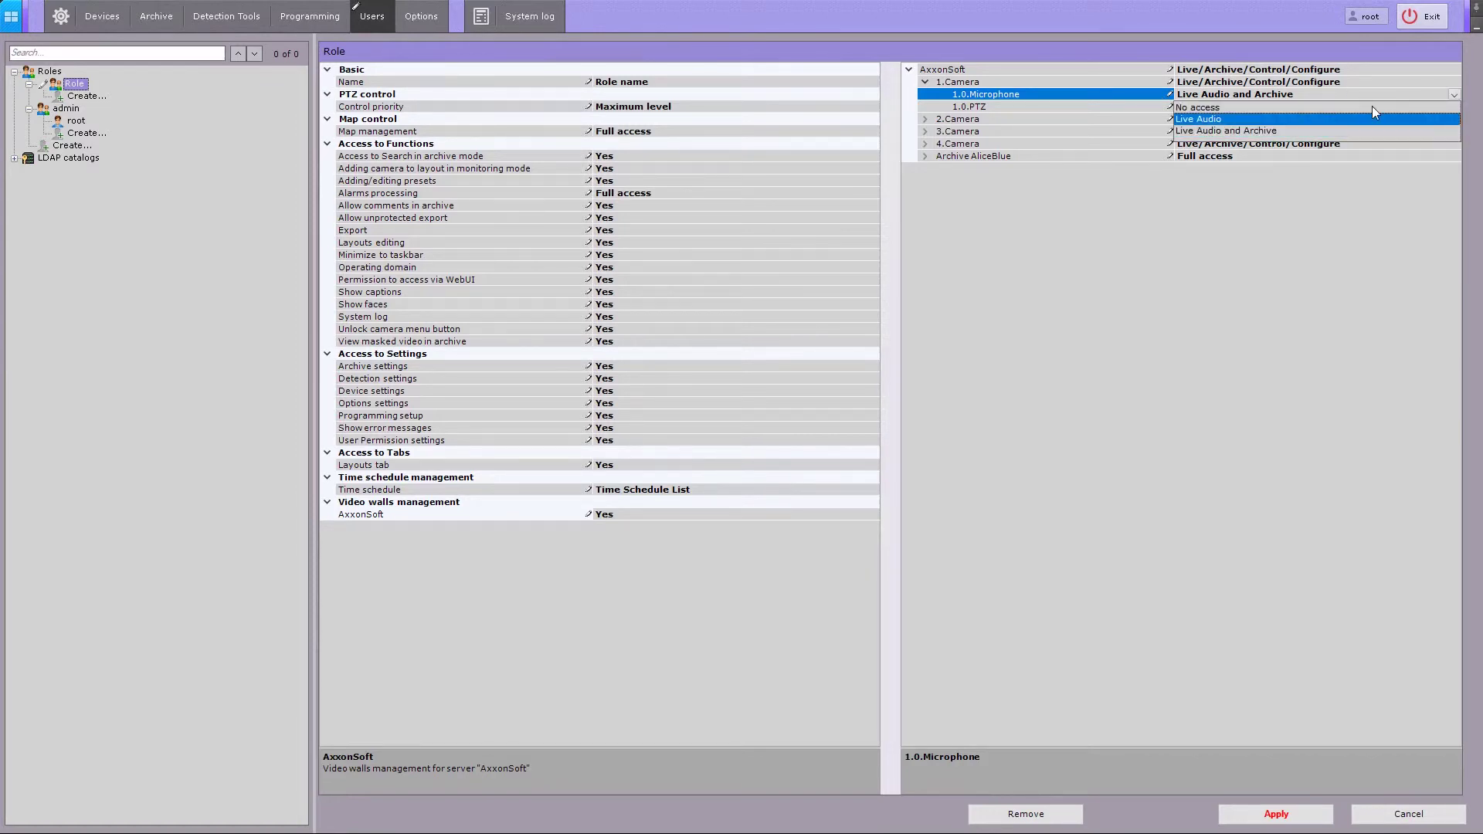
pyautogui.press('Up')
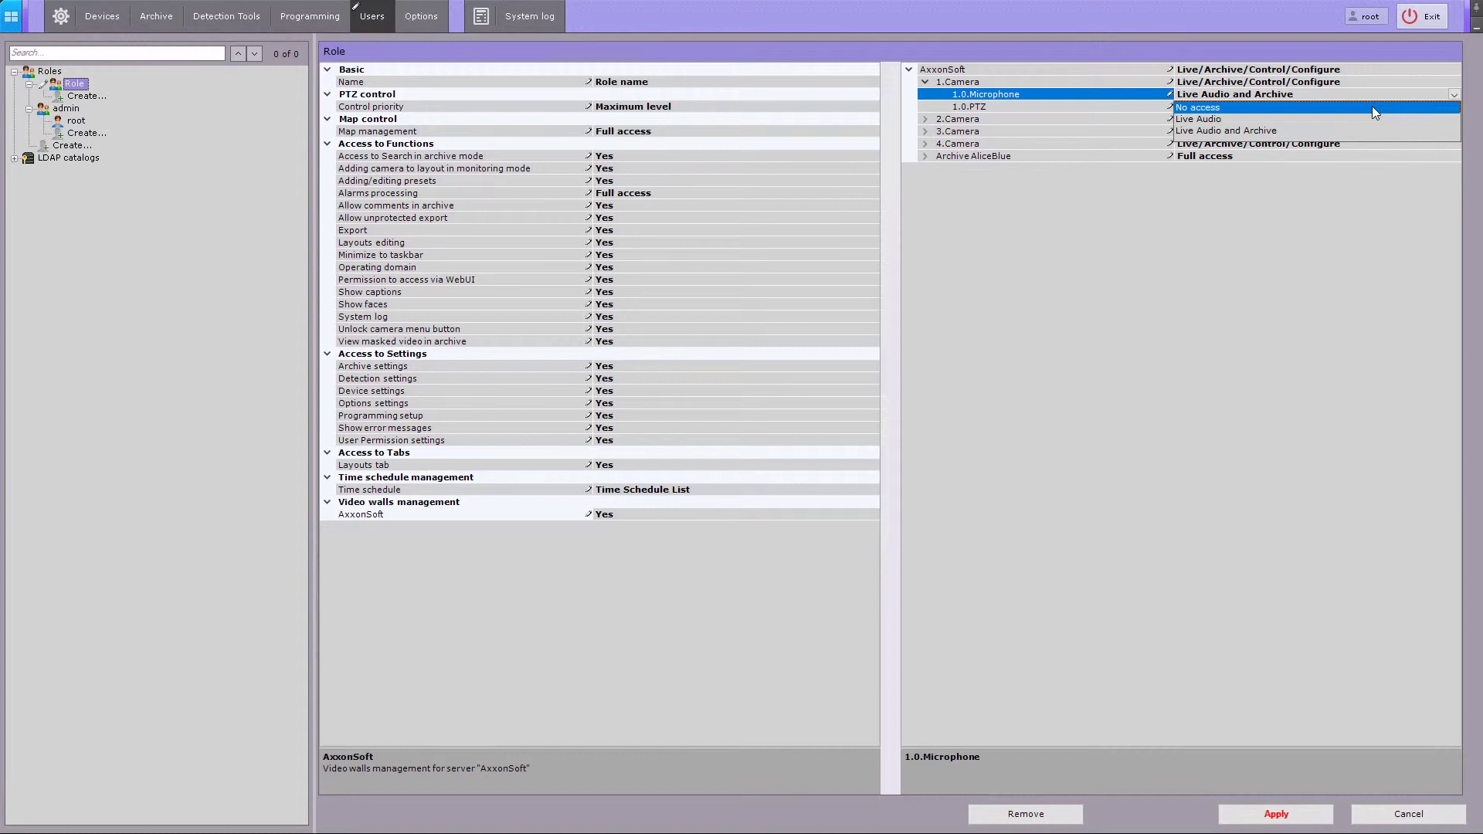
pyautogui.press('Down')
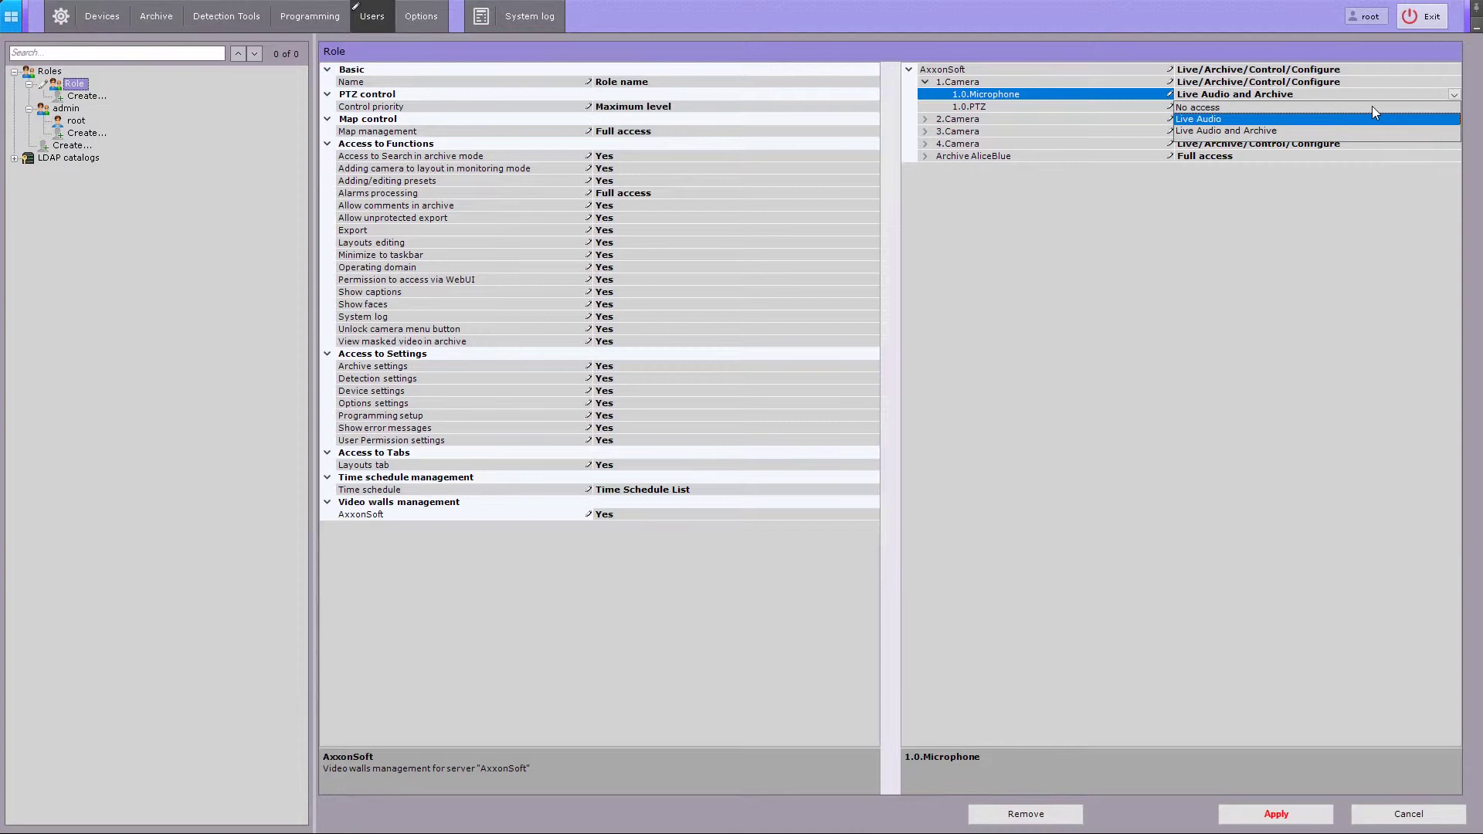
pyautogui.press('Down')
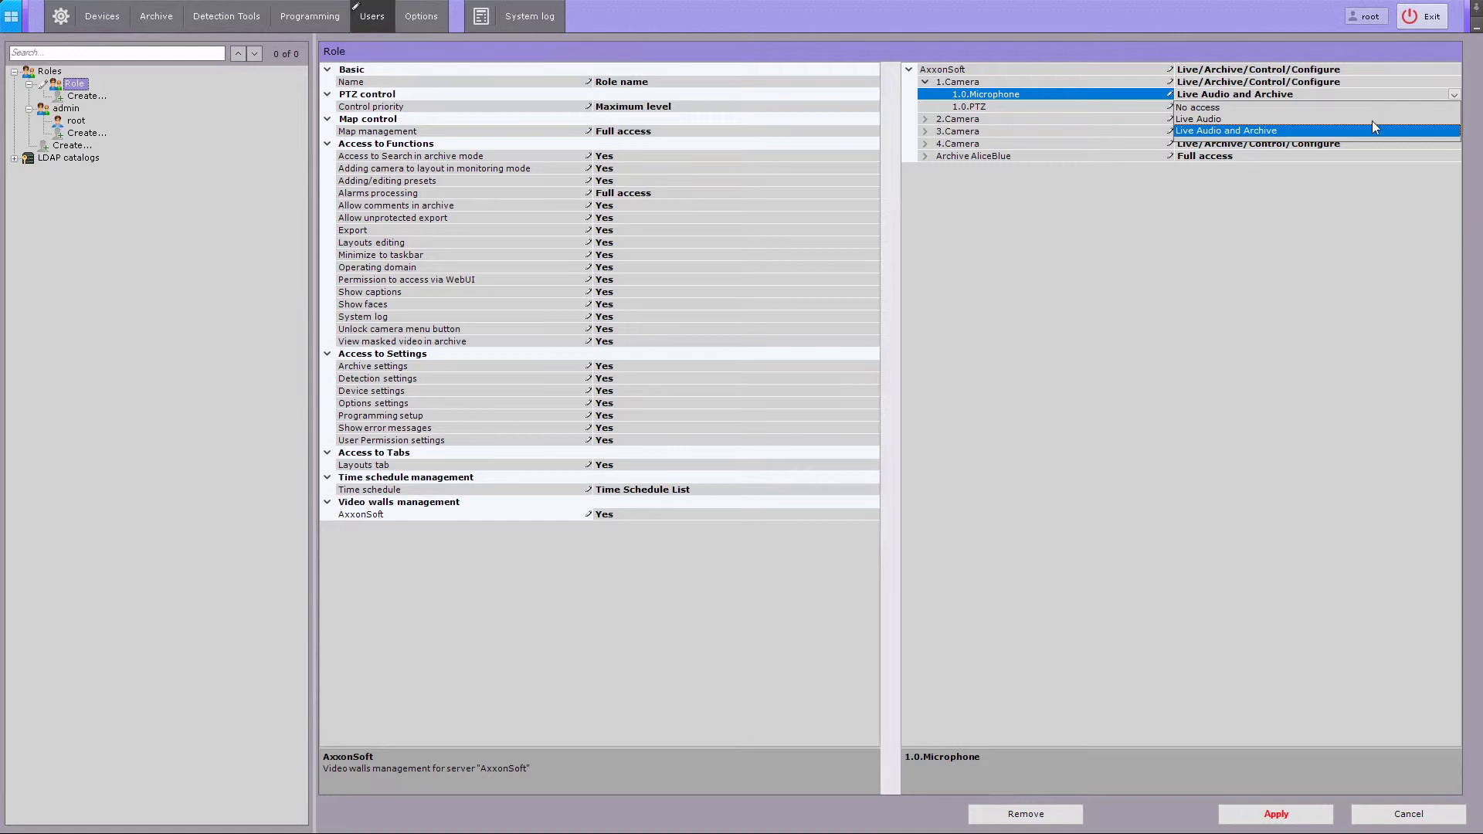
pyautogui.click(1373, 127)
# - Set camera 1's 1.0.PTZ access to Control
pyautogui.click(1372, 105)
pyautogui.click(1454, 108)
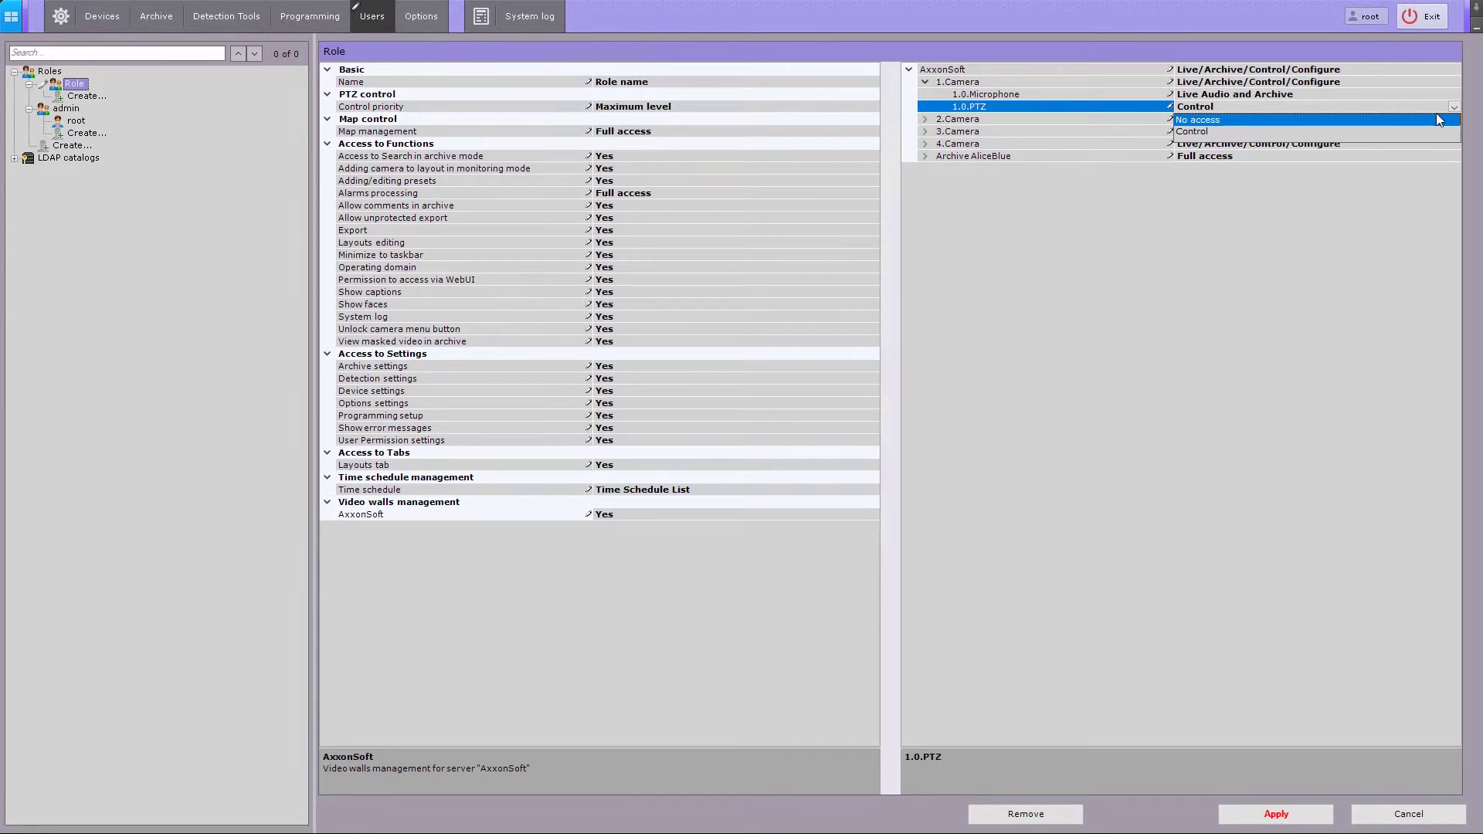
pyautogui.press('Down')
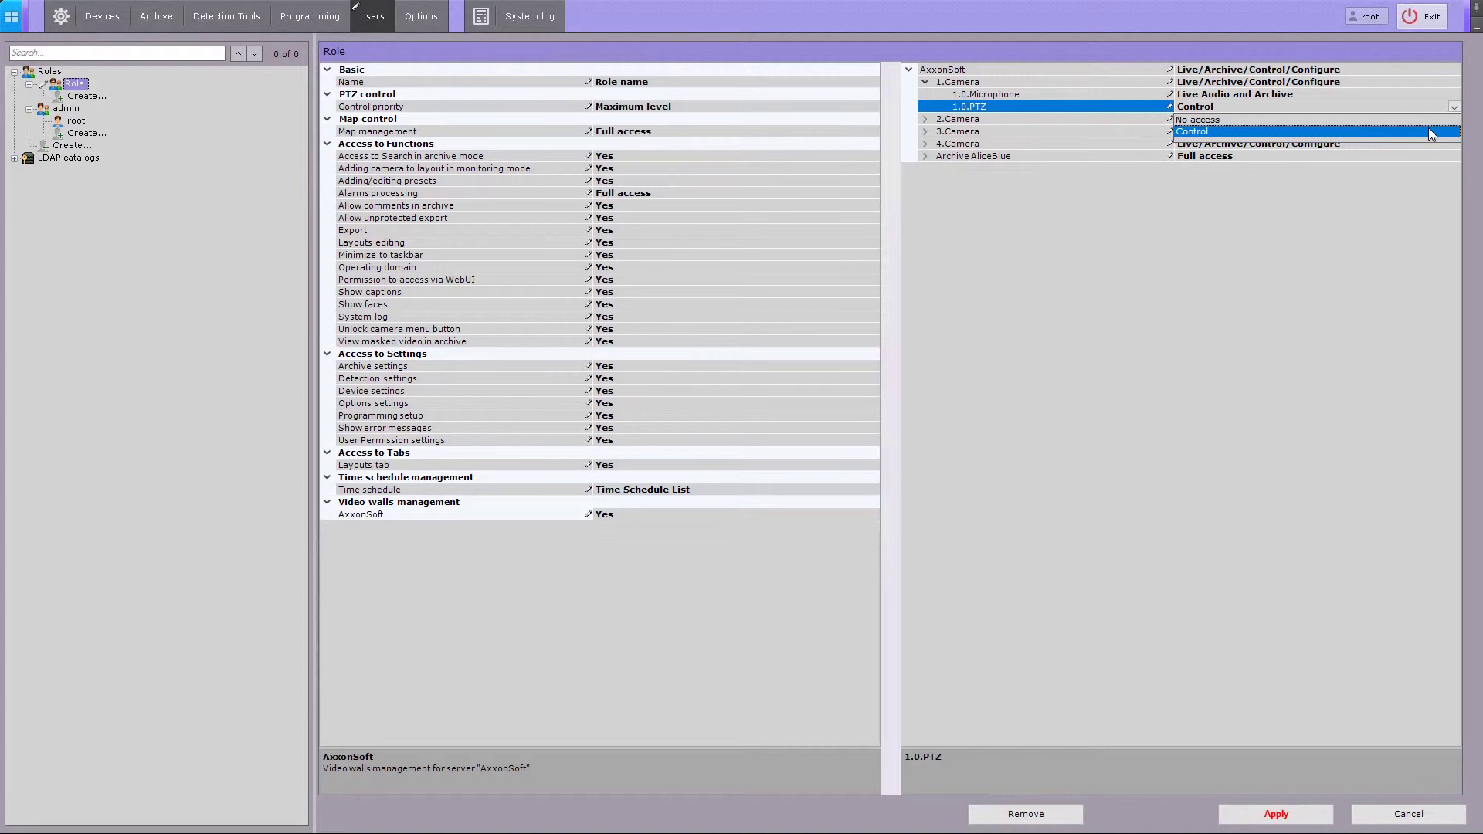
pyautogui.click(1429, 131)
# - Apply the role's permissions, then add a user named 'User name' with a comment
pyautogui.click(925, 82)
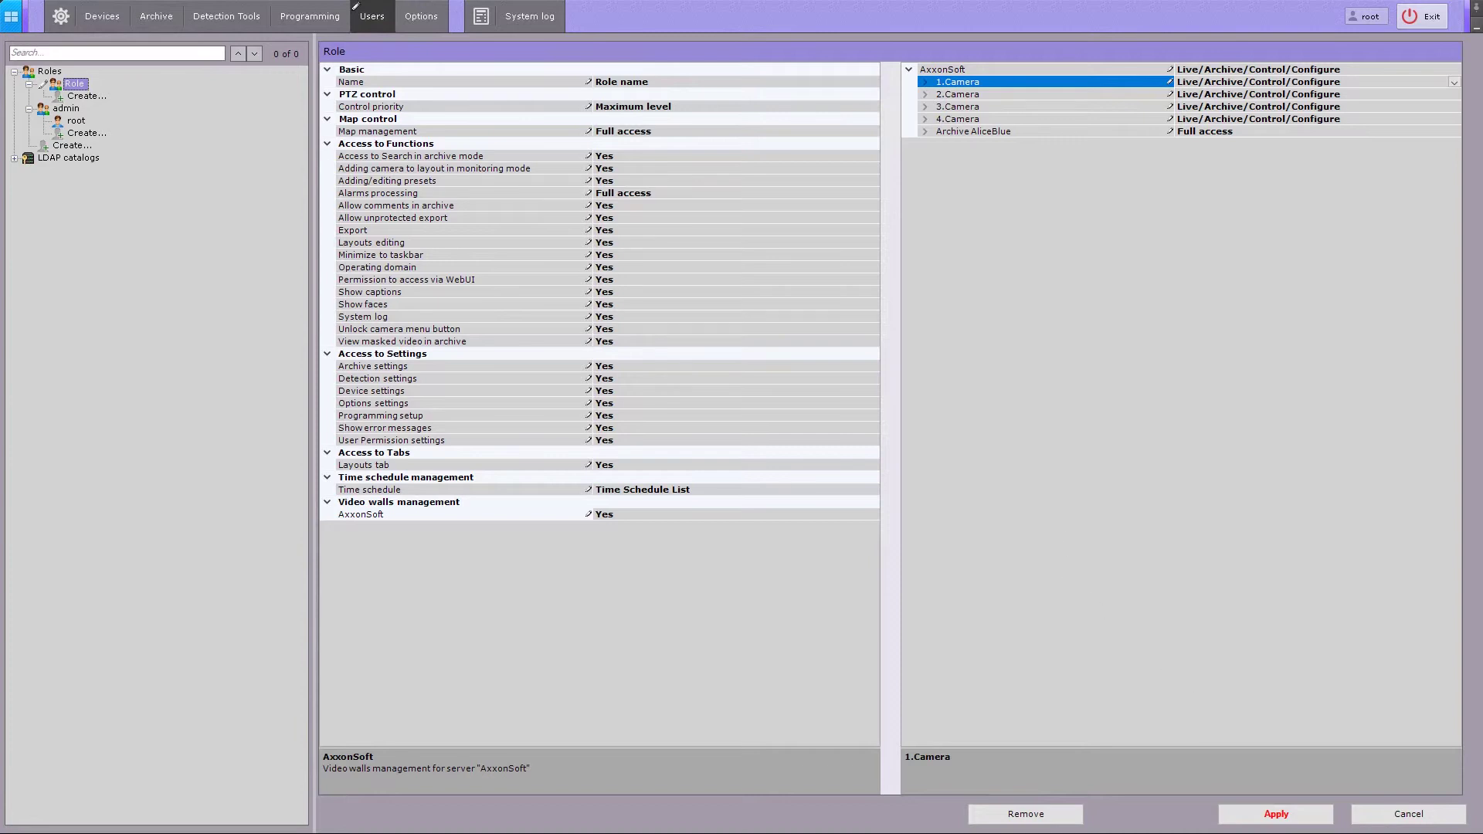
pyautogui.click(1276, 815)
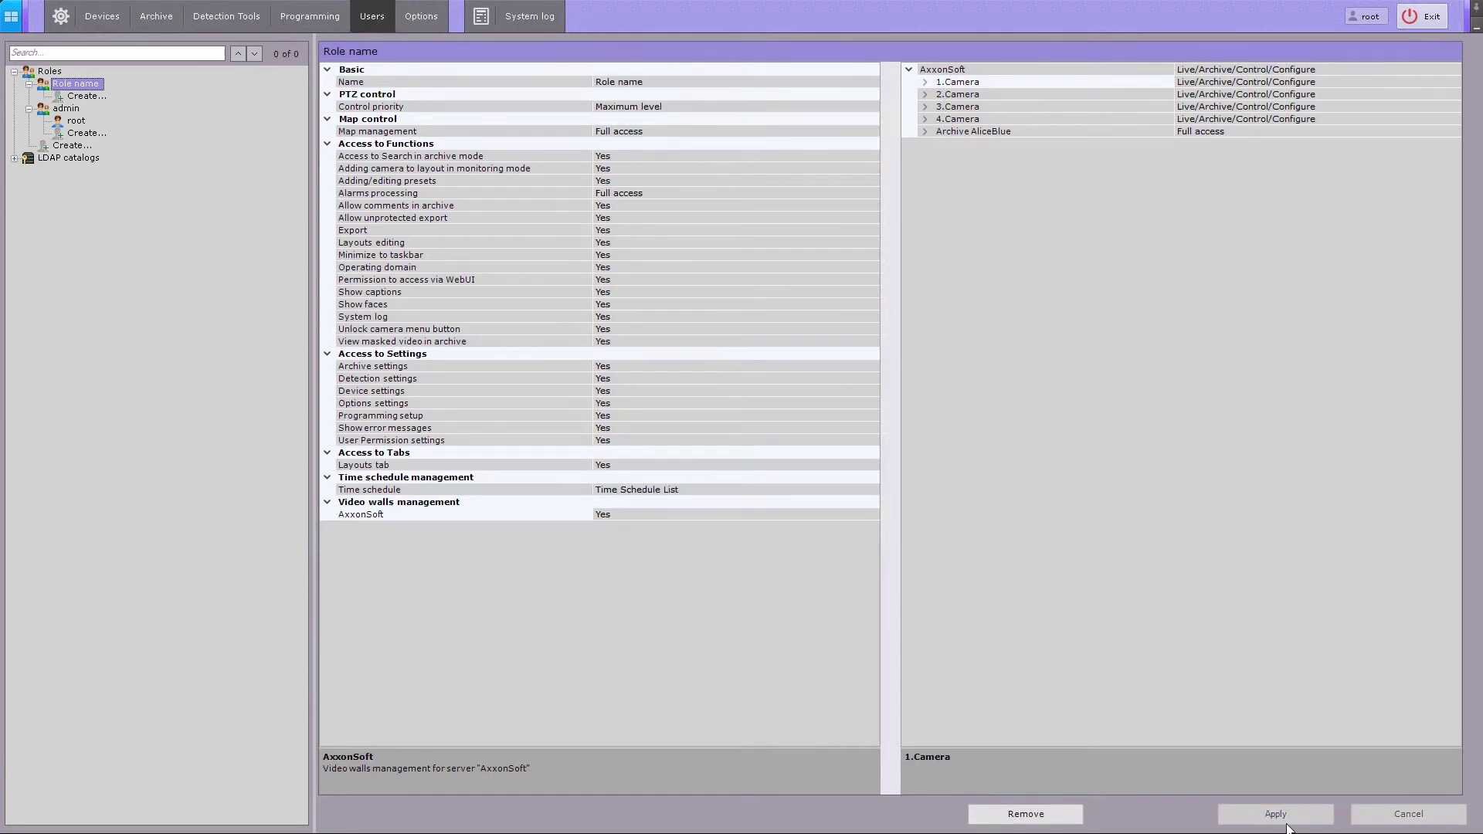
pyautogui.click(60, 96)
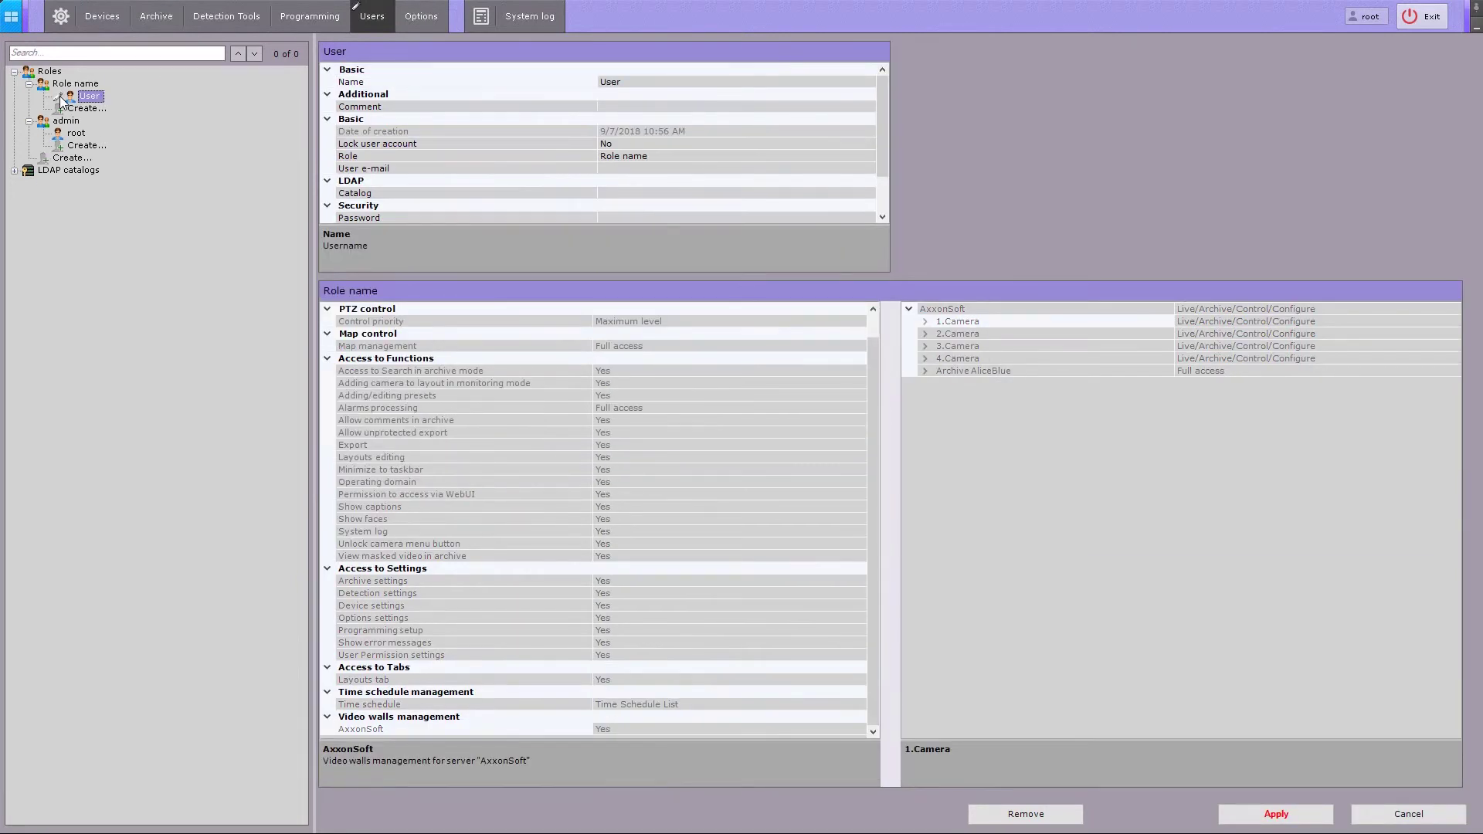
pyautogui.click(668, 83)
pyautogui.write('name')
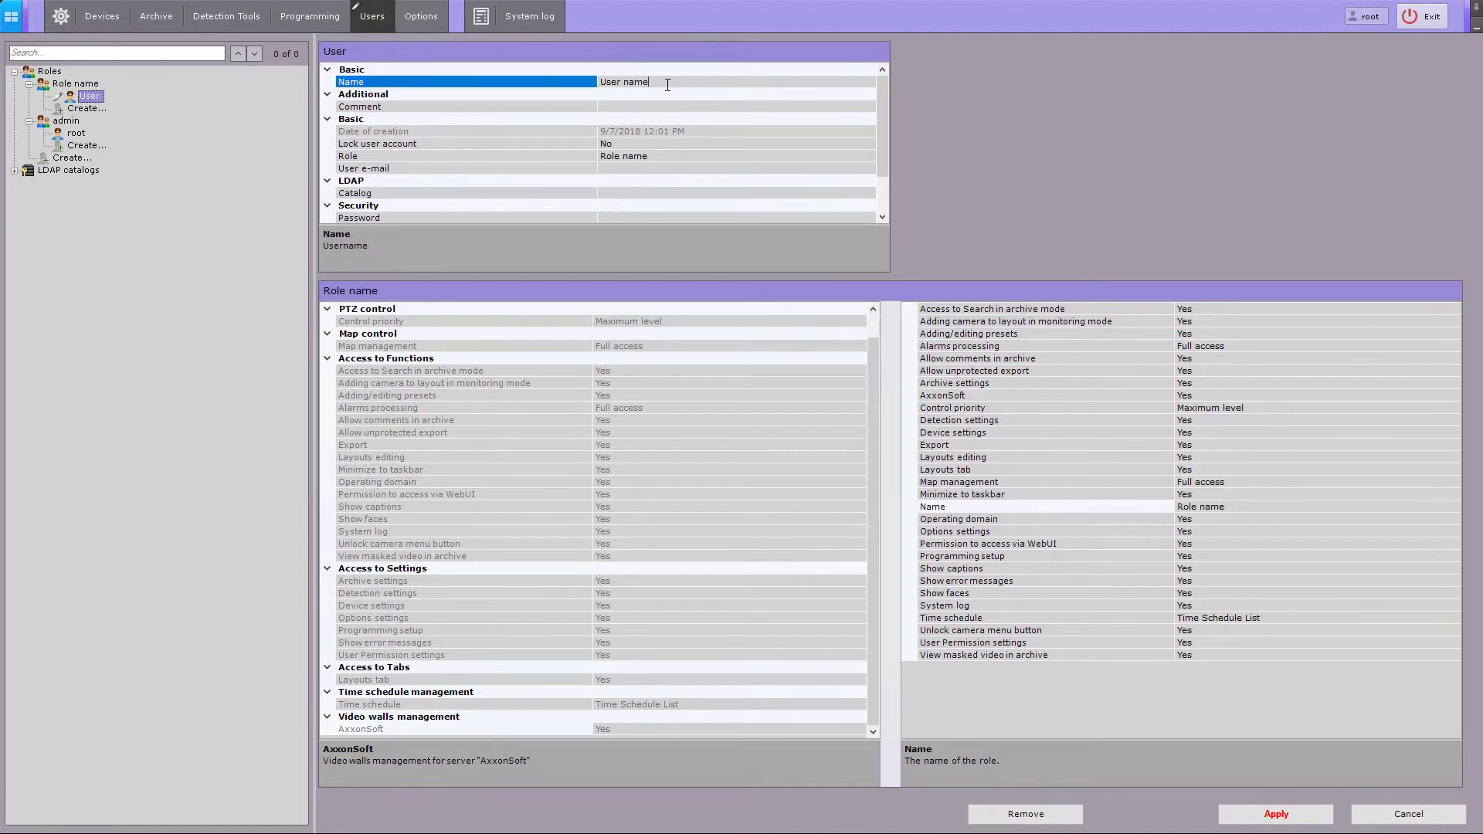
pyautogui.click(632, 106)
pyautogui.write('Comment')
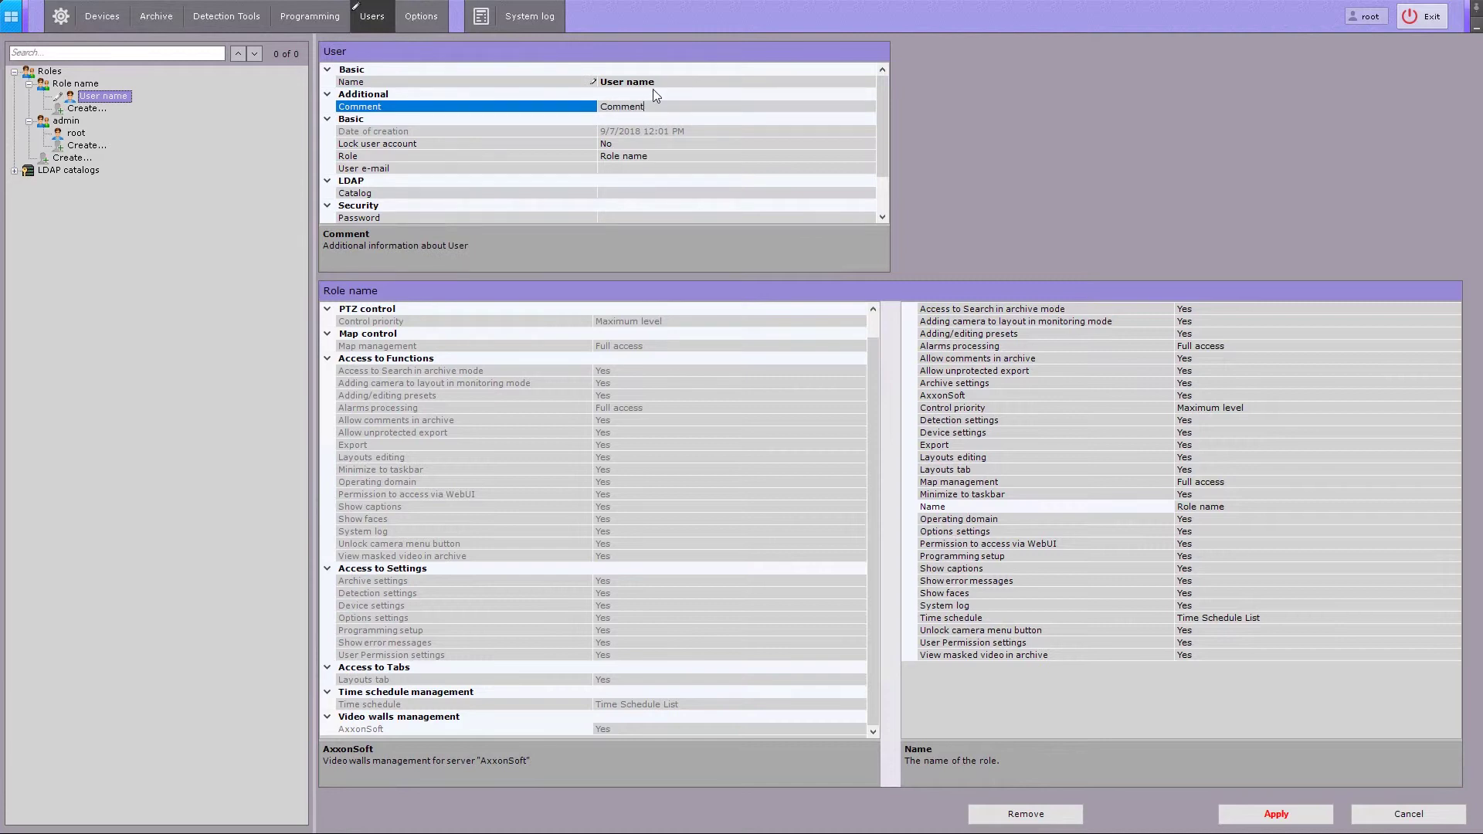
pyautogui.click(627, 143)
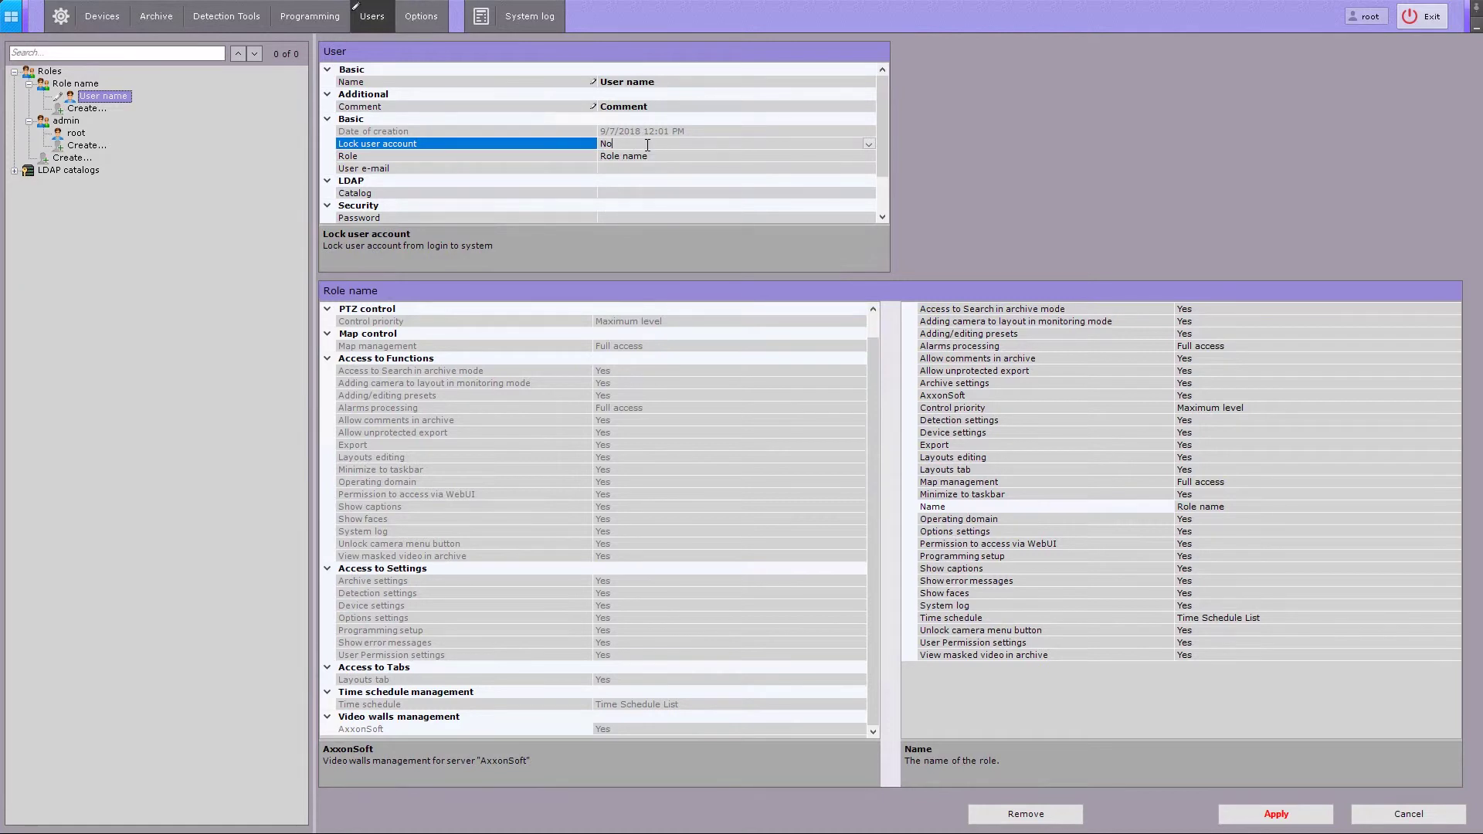
# - Keep the user unlocked with role 'Role name' and enter the user's e-mail address
pyautogui.doubleClick(647, 144)
pyautogui.doubleClick(647, 144)
pyautogui.click(676, 155)
pyautogui.click(868, 157)
pyautogui.click(869, 158)
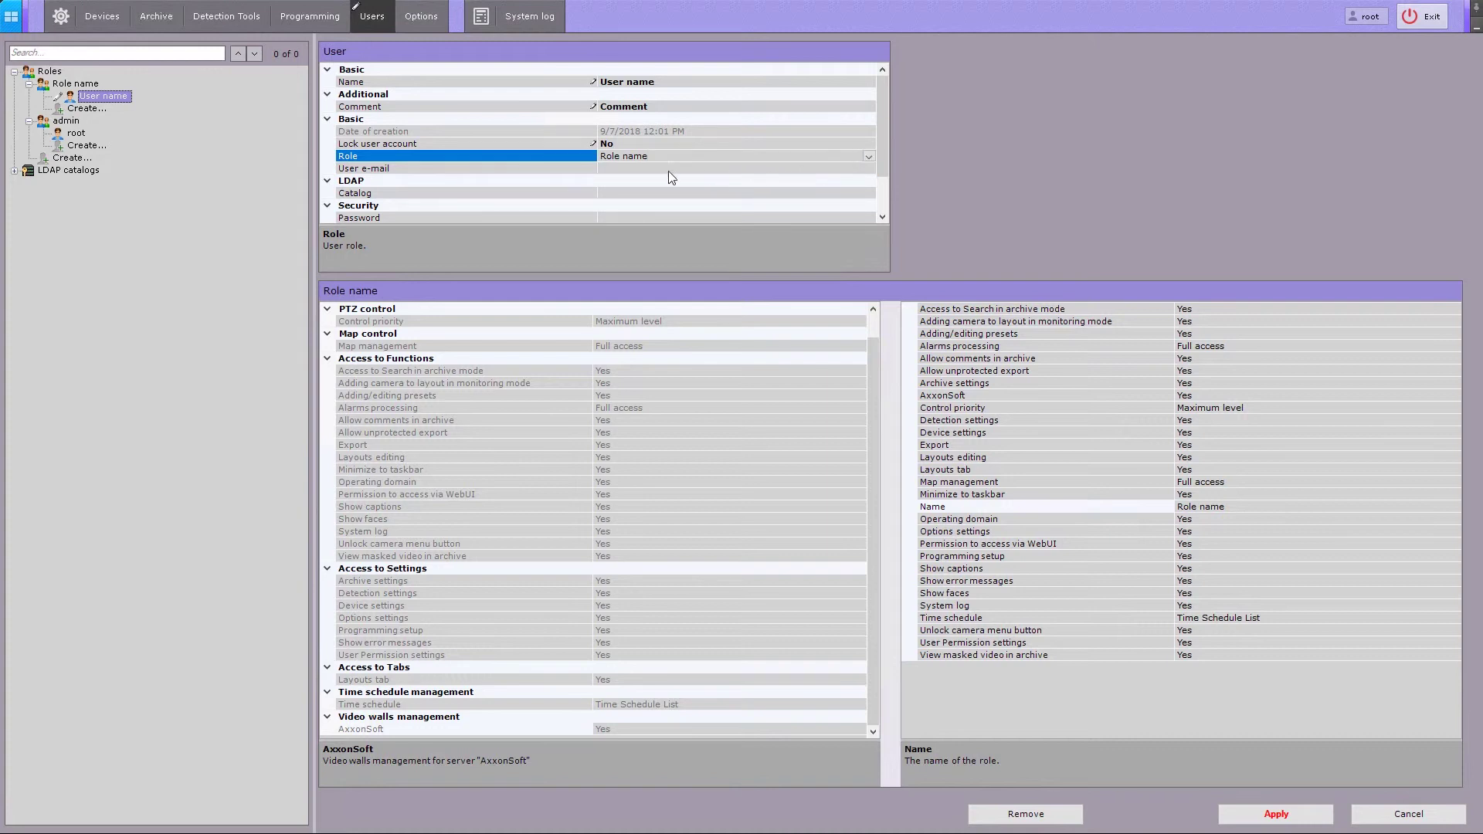
pyautogui.click(621, 170)
pyautogui.write('user@gmail.com')
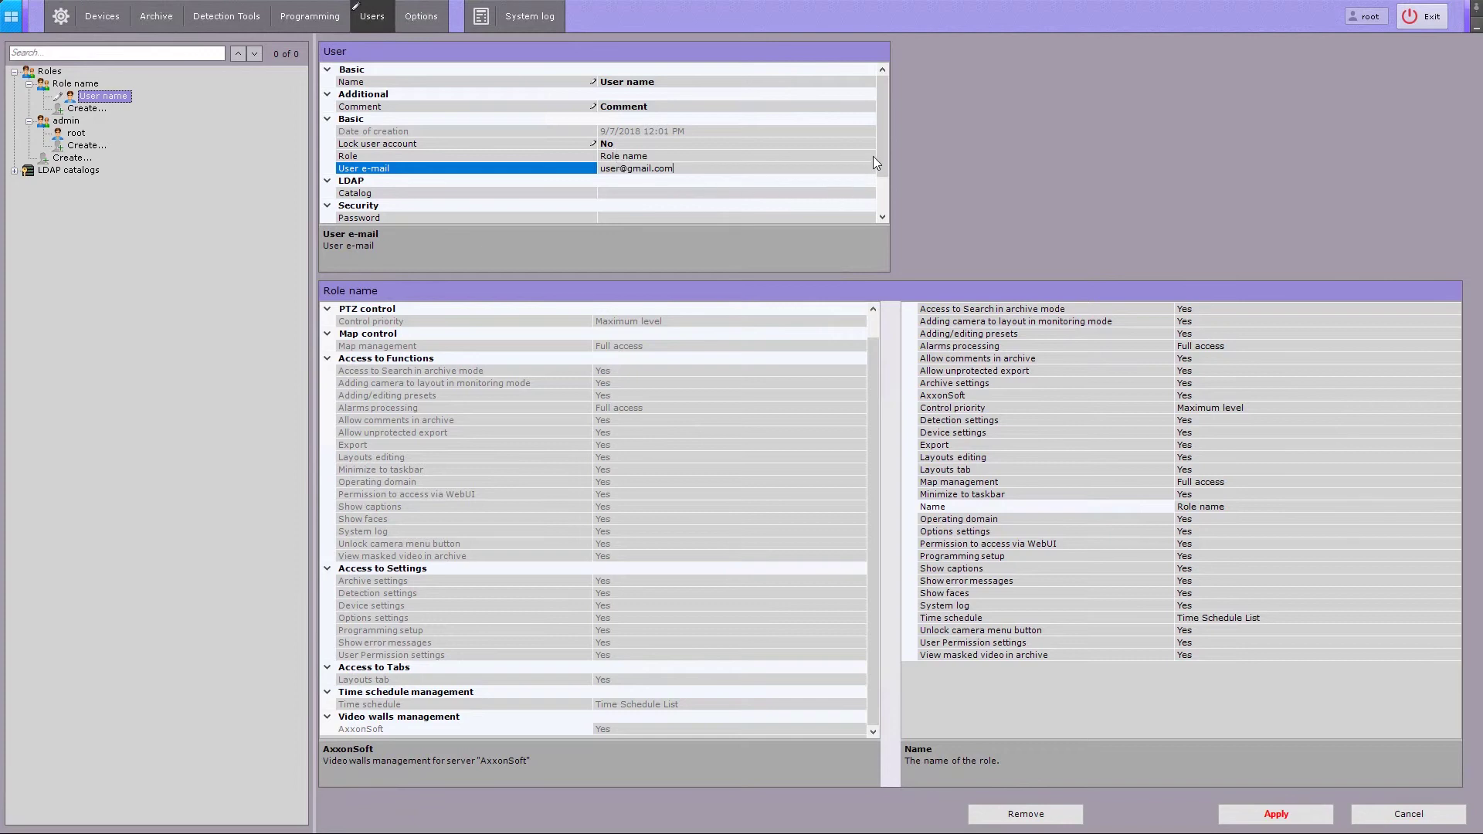
# - Set a new password for the user, entering and confirming it in the Change password dialog
pyautogui.moveTo(880, 154); pyautogui.dragTo(883, 193)
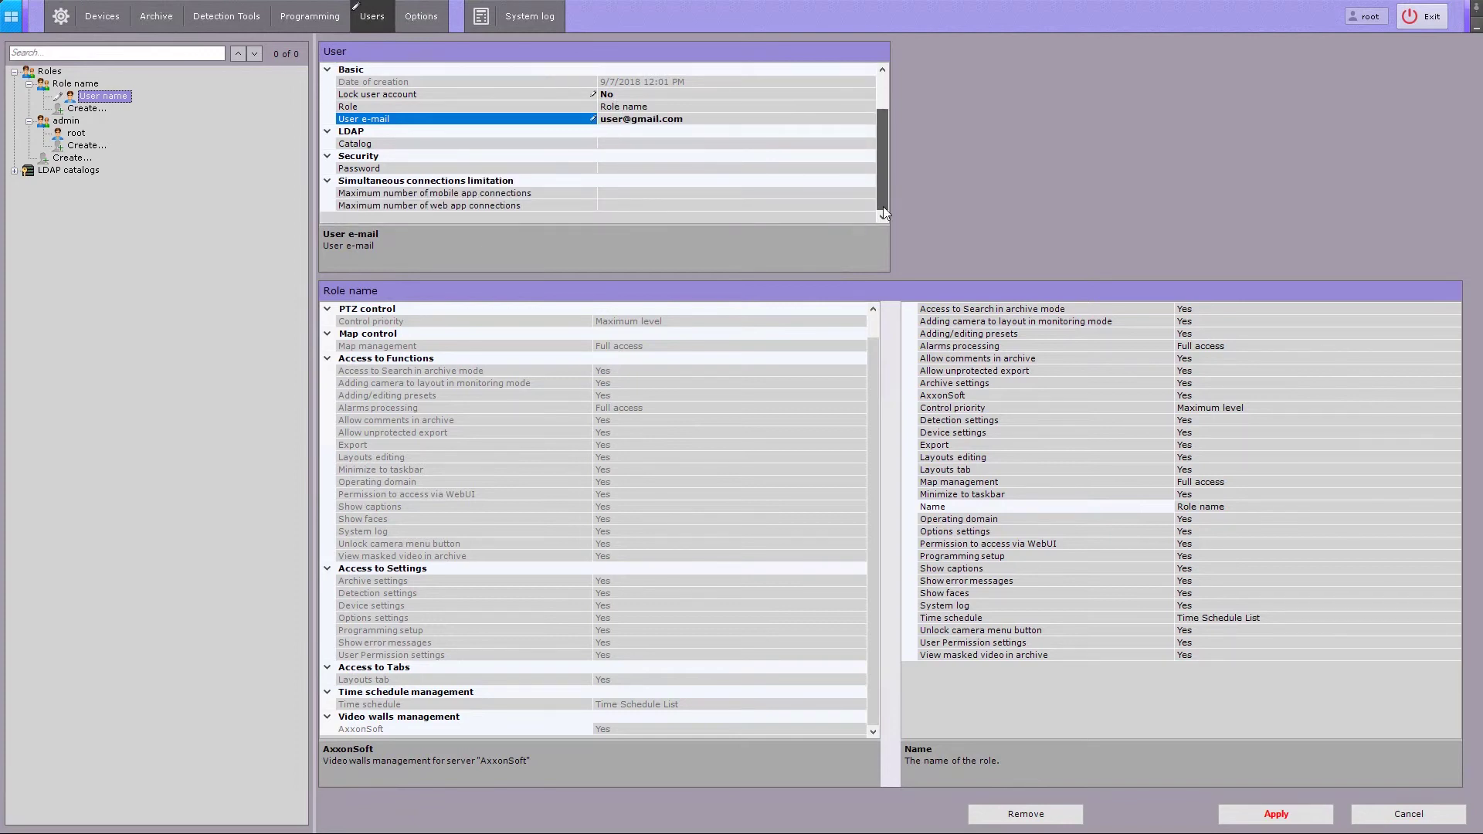
pyautogui.click(628, 144)
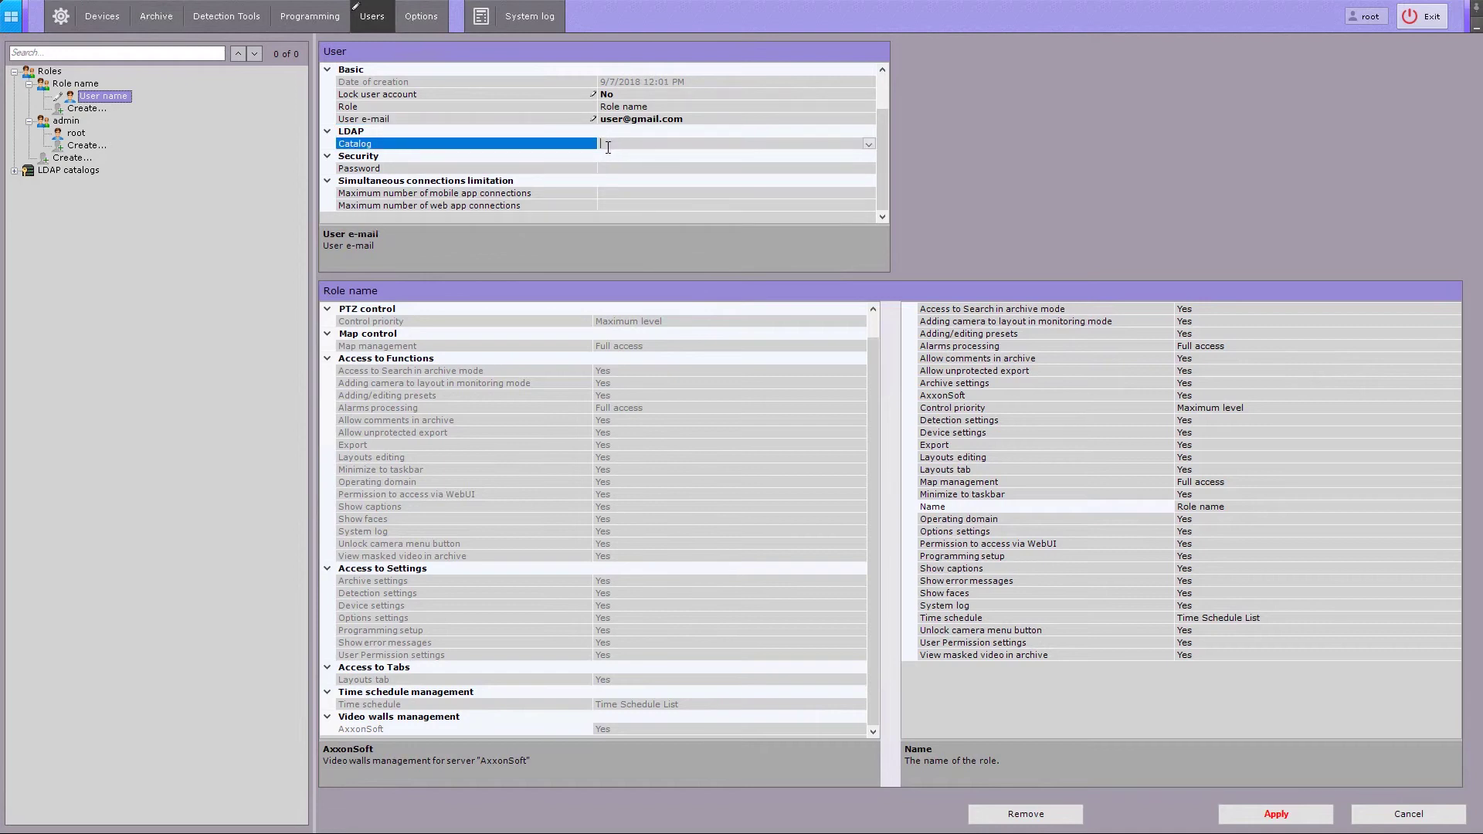
pyautogui.click(618, 168)
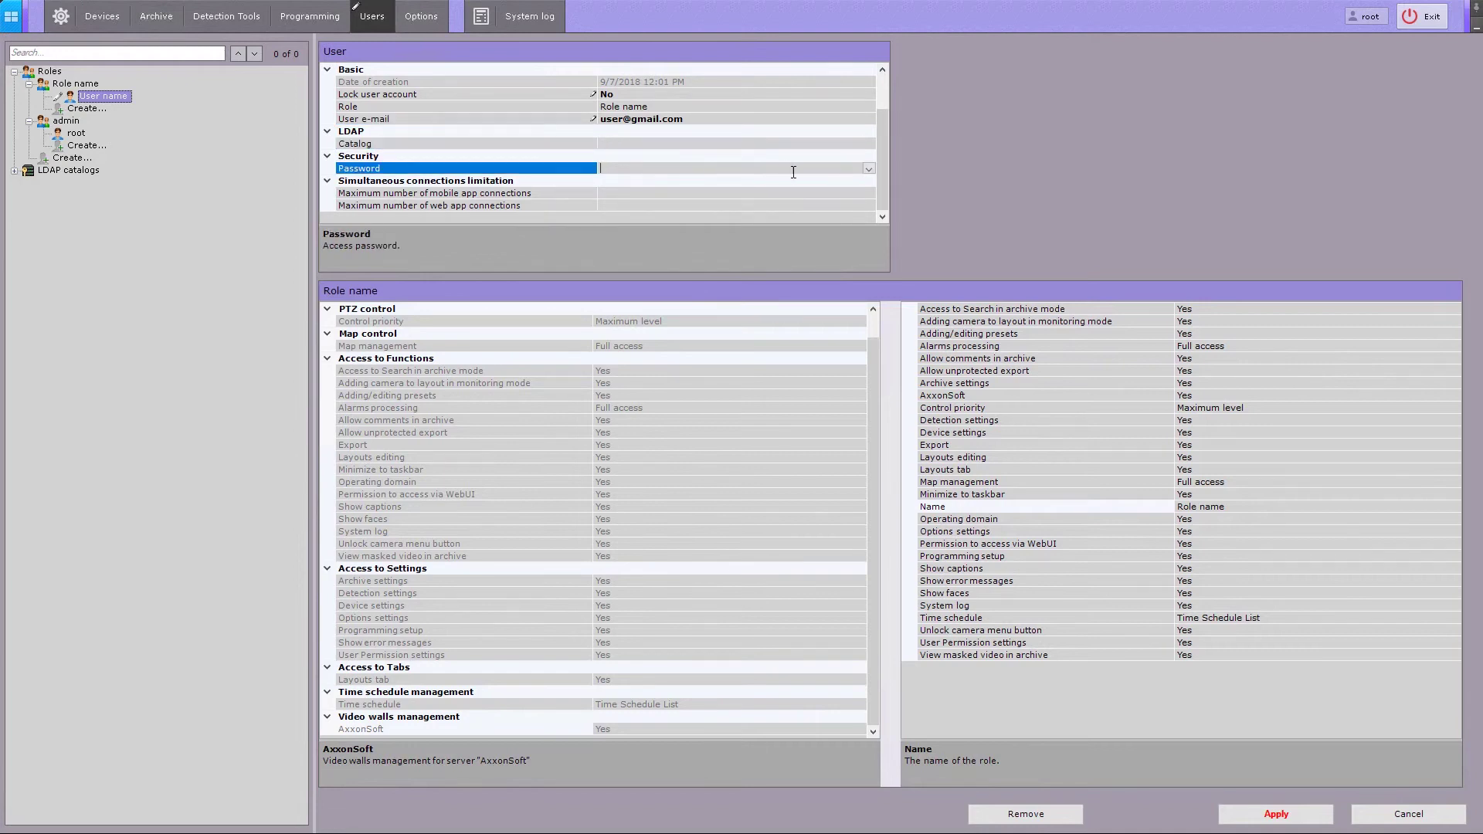
pyautogui.click(869, 170)
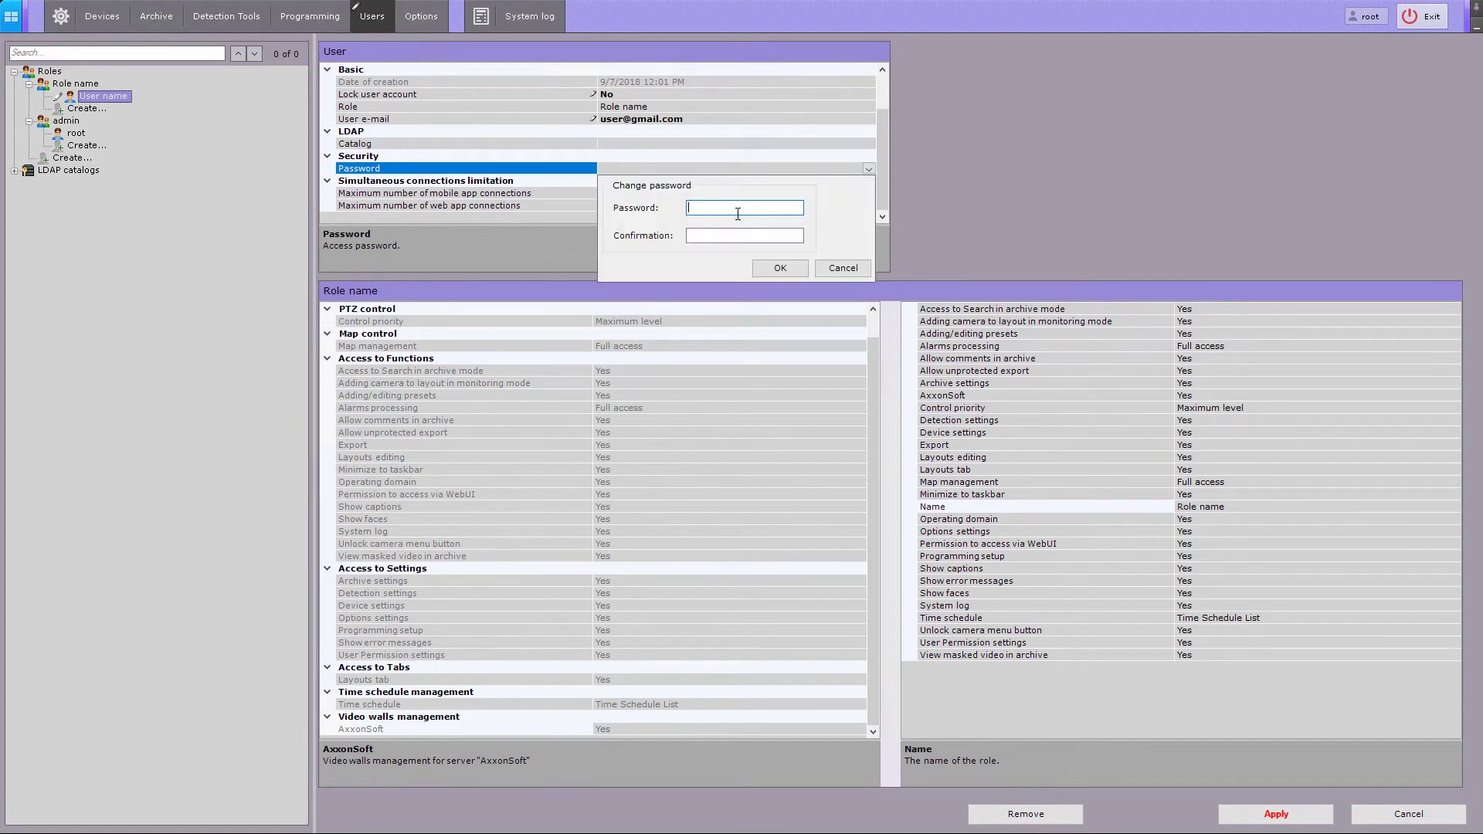
pyautogui.write('1234')
pyautogui.press('Tab')
pyautogui.write('123')
pyautogui.click(783, 269)
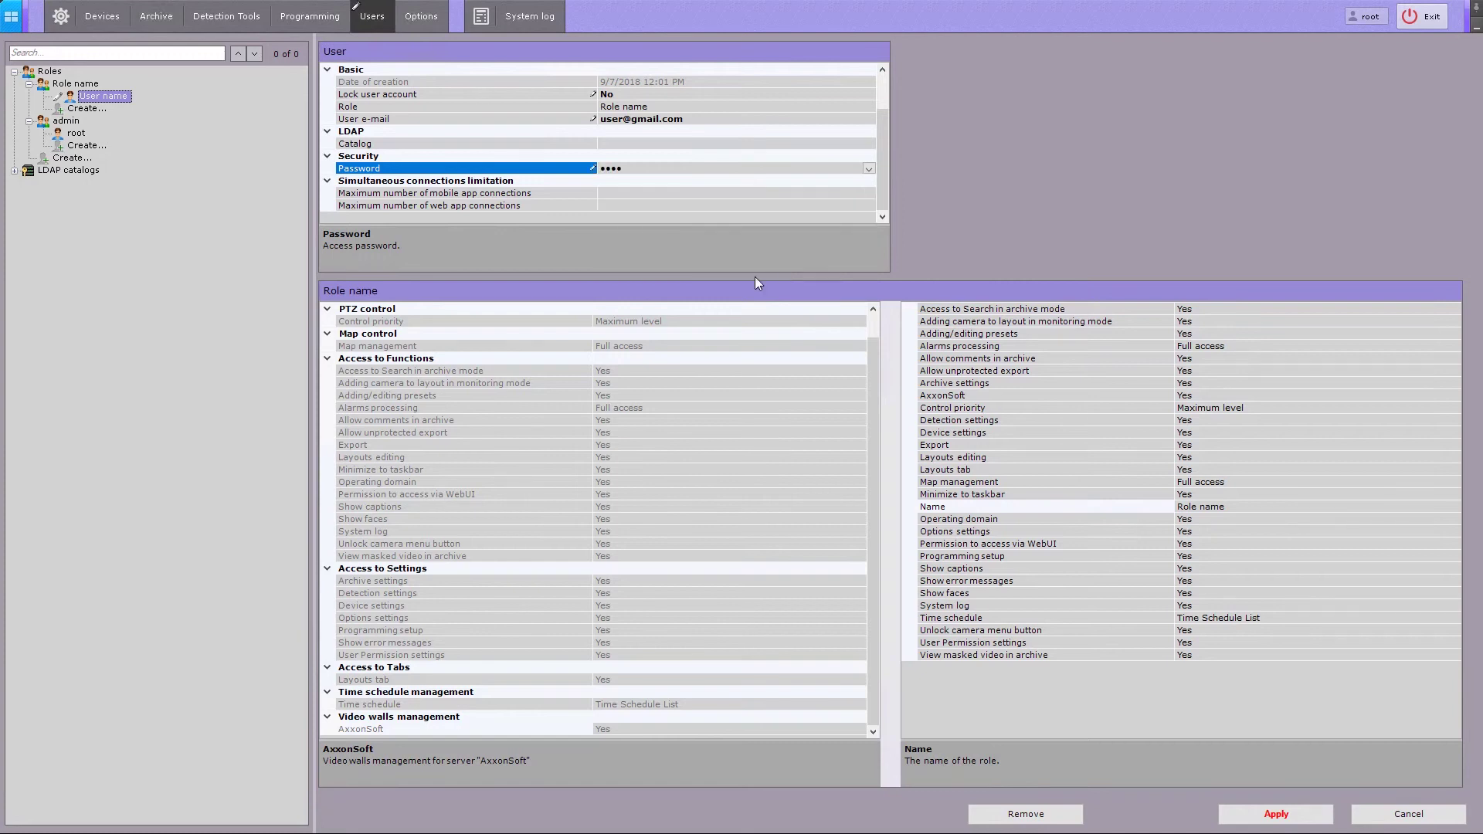
# - Limit the user's mobile app and web connections to 10 each
pyautogui.click(648, 193)
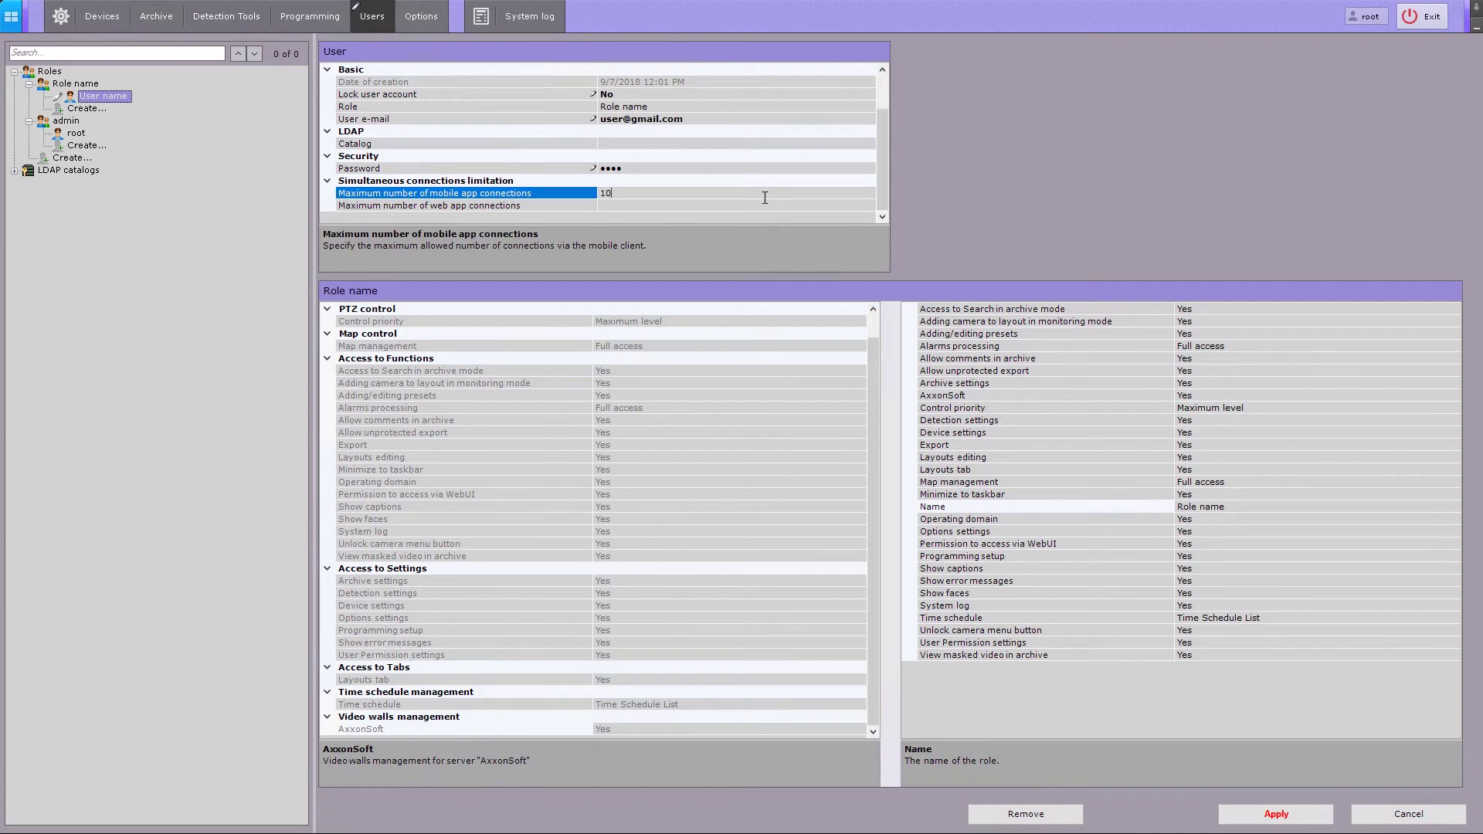
pyautogui.click(601, 205)
pyautogui.write('10')
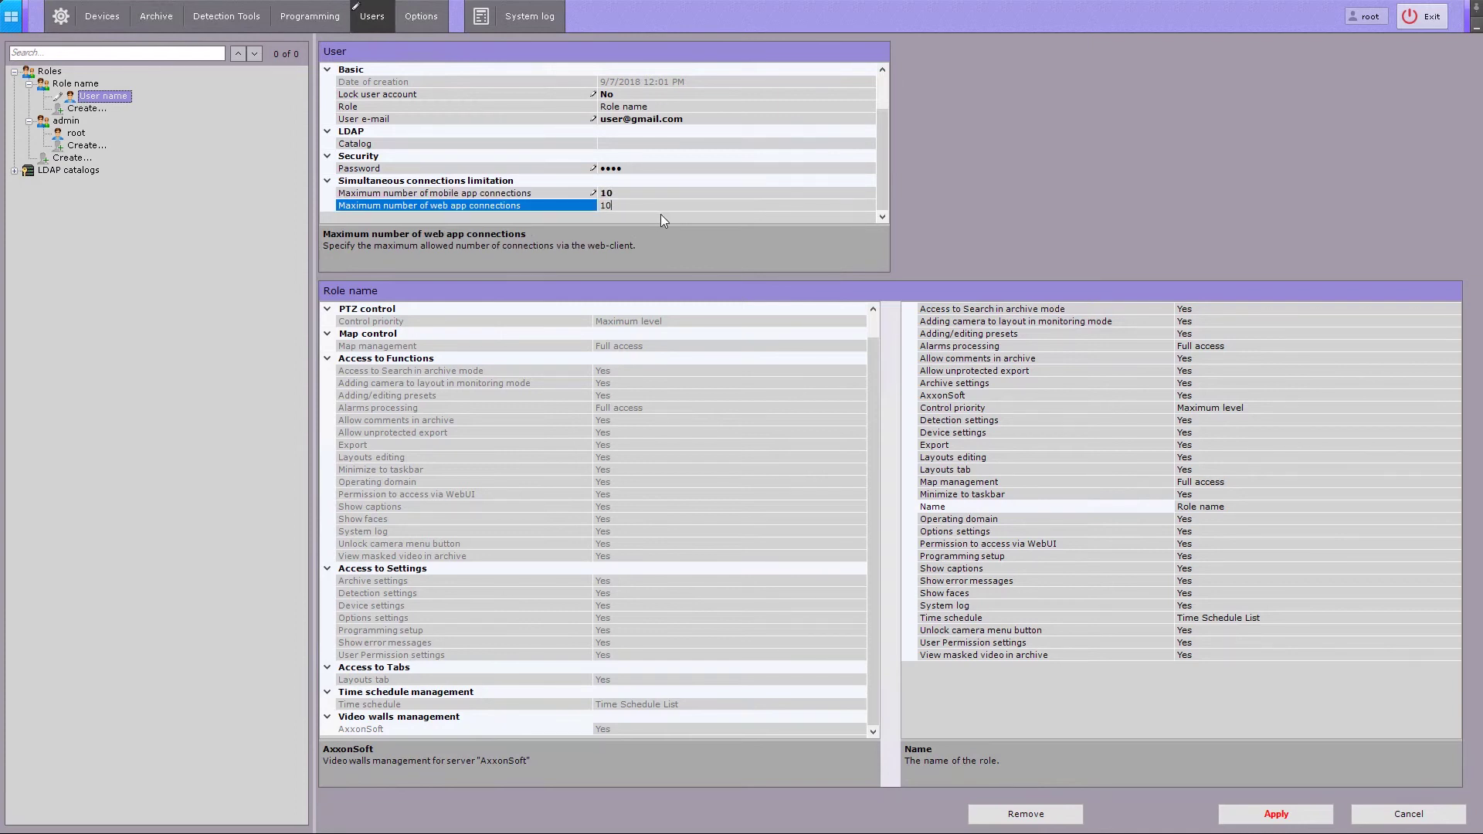
# - Apply the new user account with its password and 10-connection limits
pyautogui.click(1251, 820)
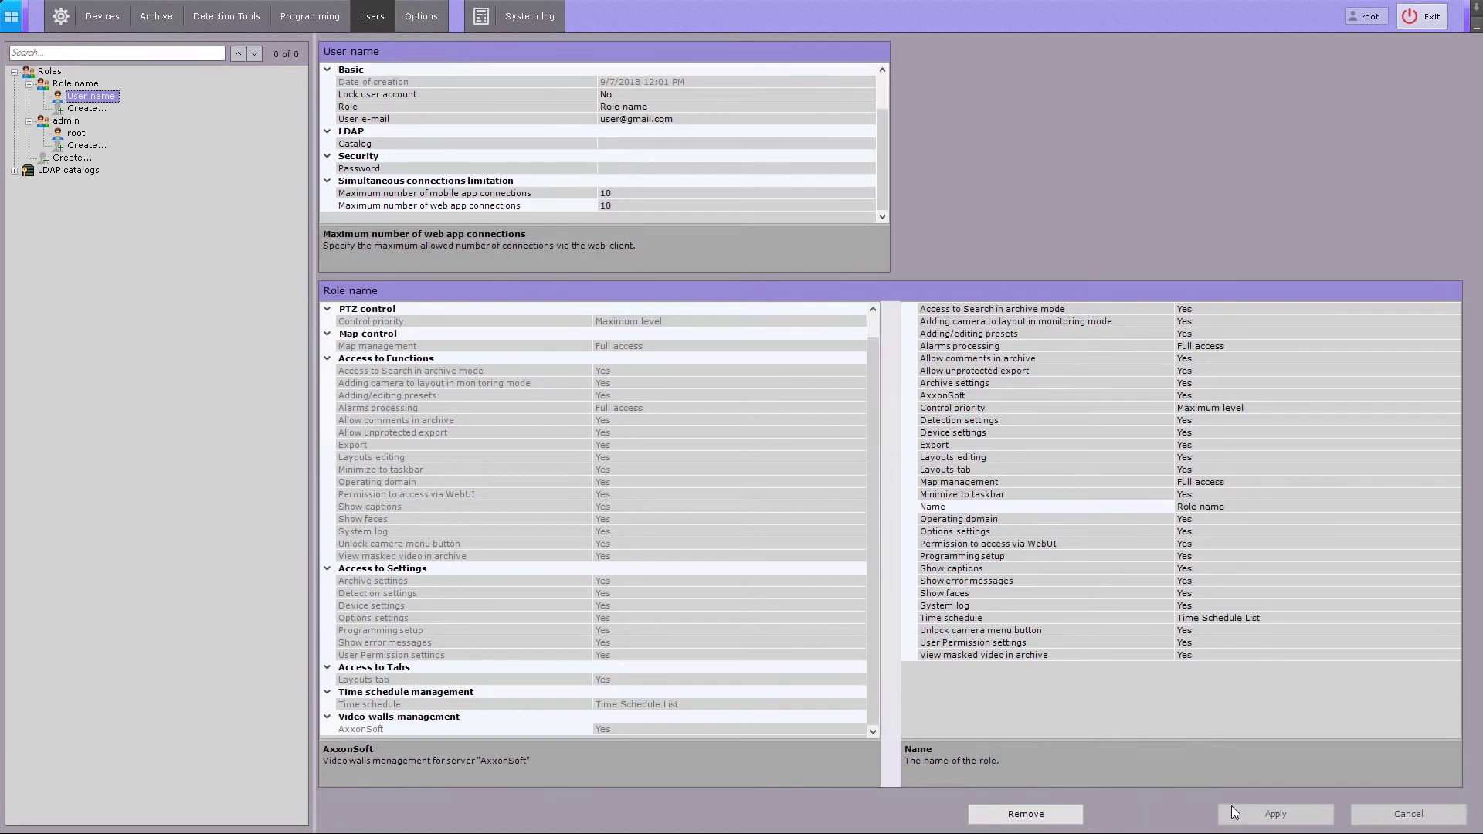